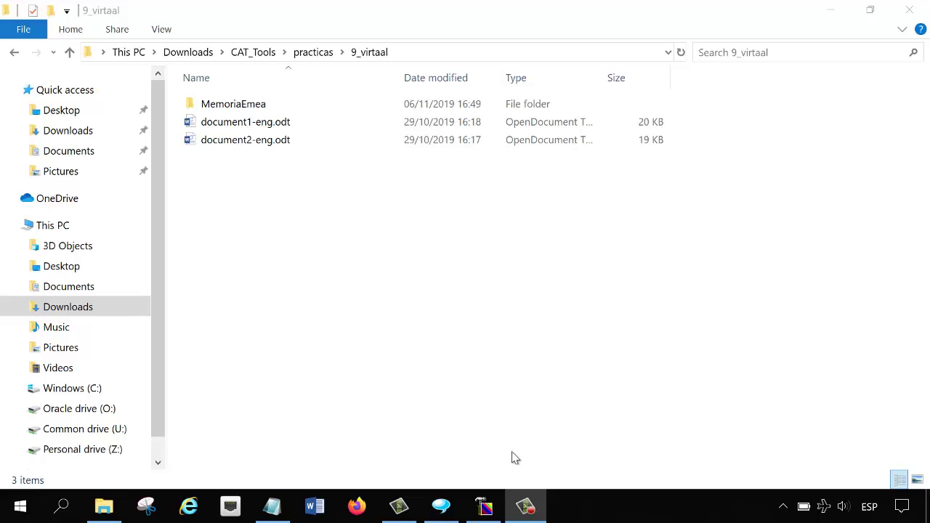
left_click(441, 506)
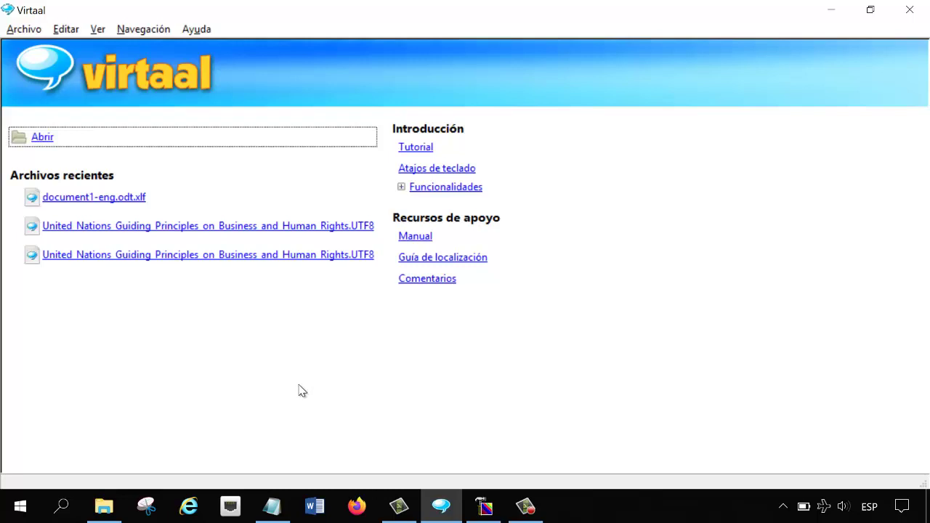
left_click(106, 506)
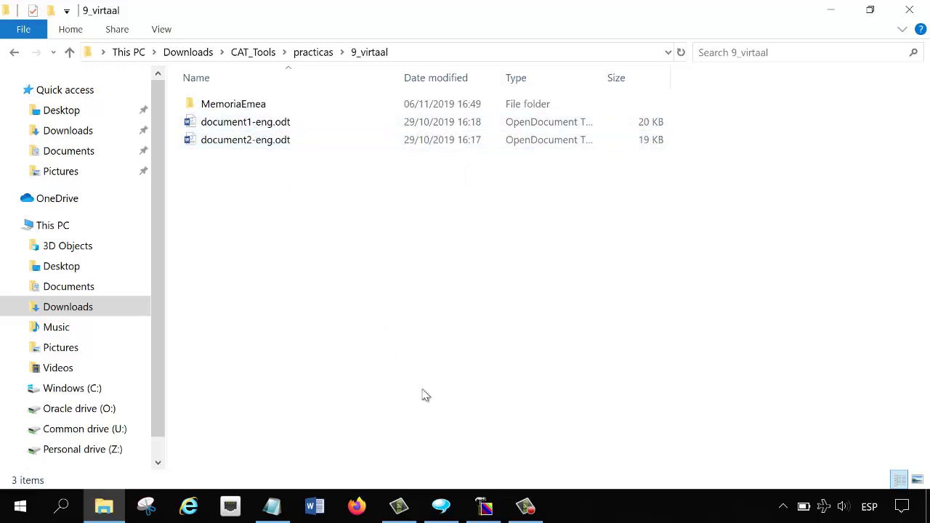
Switch to Rainbow, start adding documents to the first input list, and browse to Downloads\CAT_Tools\practicas\9_virtaal.
left_click(483, 506)
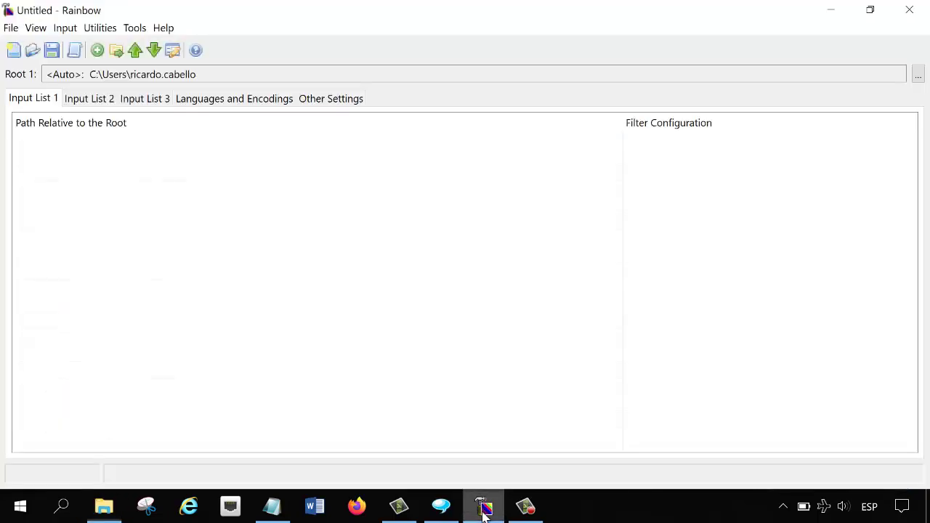
right_click(94, 156)
left_click(155, 167)
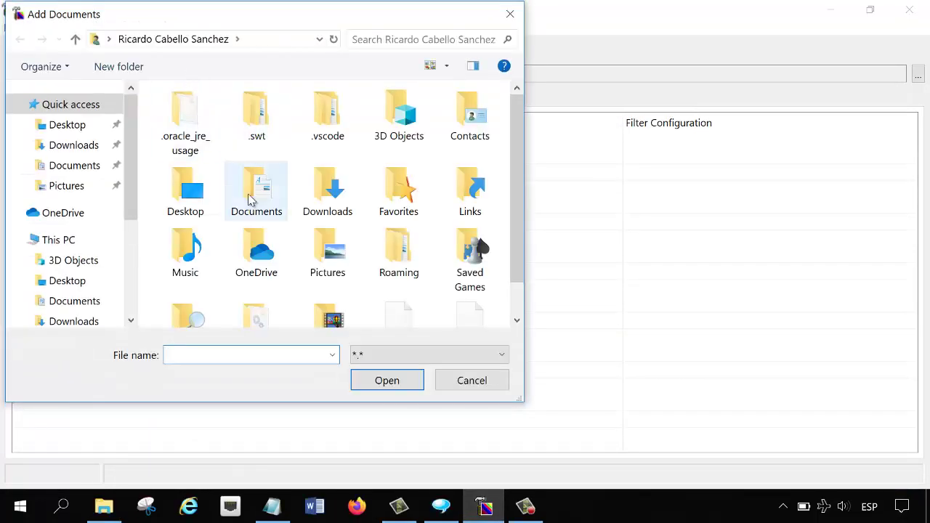
left_click(73, 145)
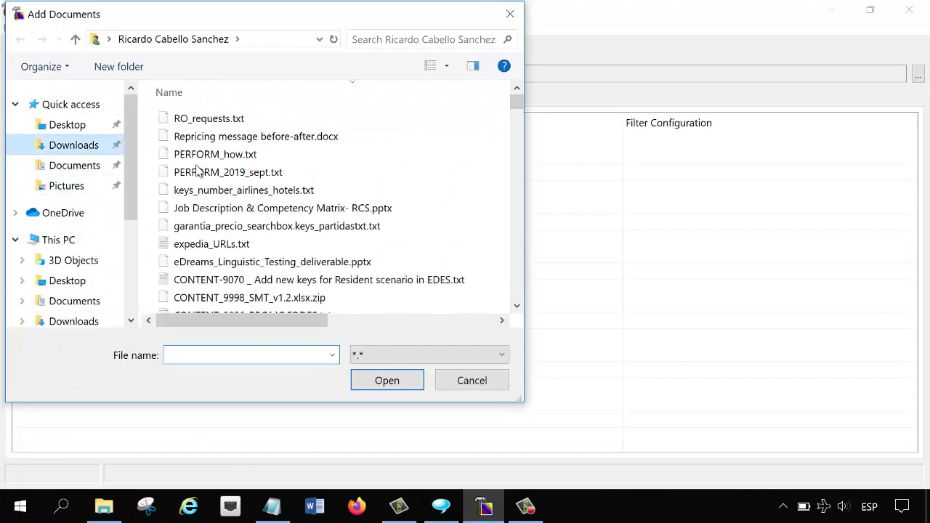
left_click(259, 178)
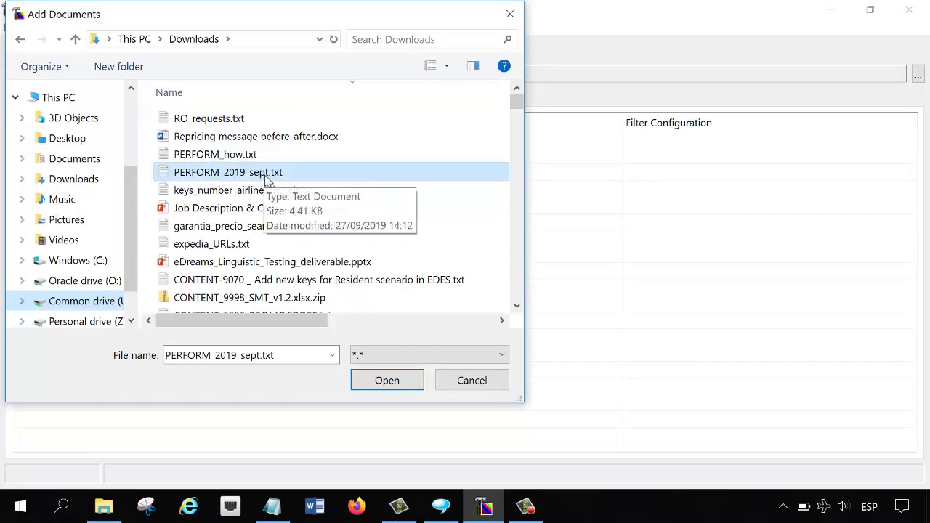
left_click(218, 244)
left_click(280, 280)
scroll(280, 248, "down", 5)
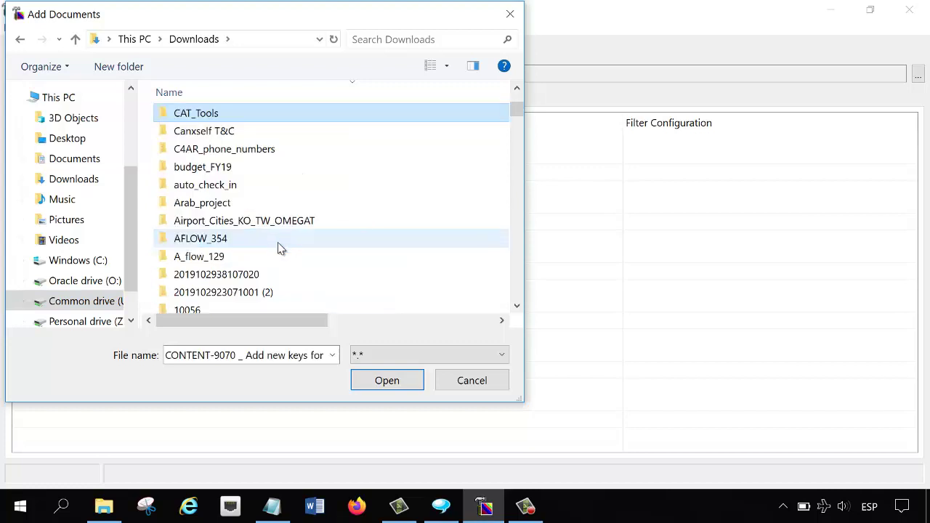
key("Return")
double_click(212, 158)
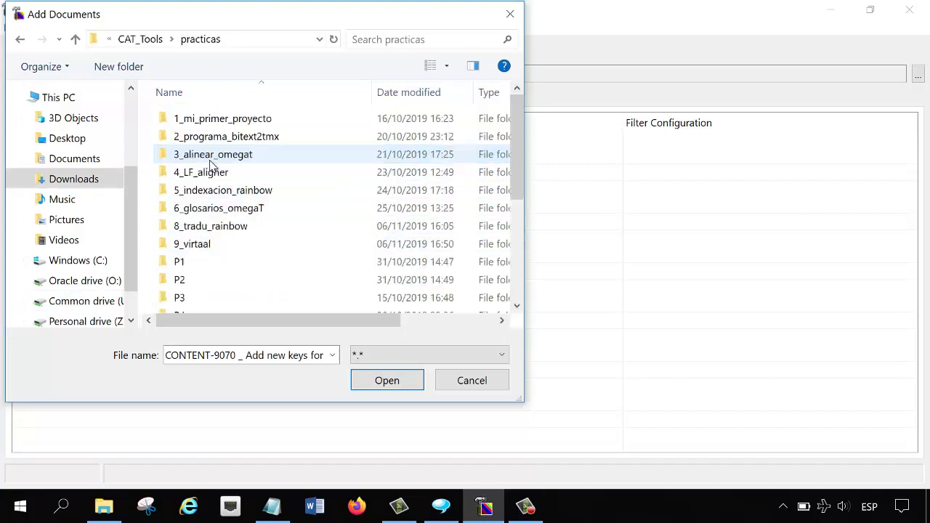
double_click(231, 245)
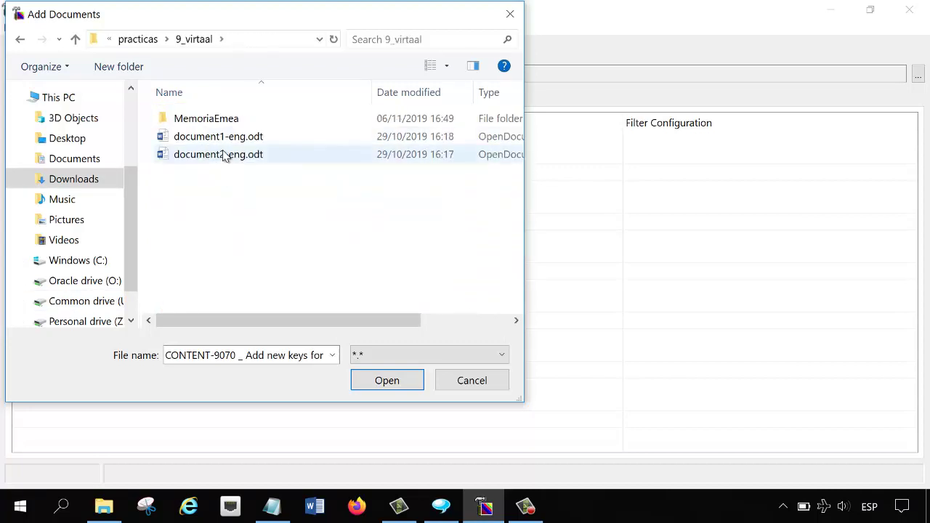
Add document1-eng.odt and document2-eng.odt together to the first input list.
left_click(224, 139)
left_click(229, 158, "ctrl")
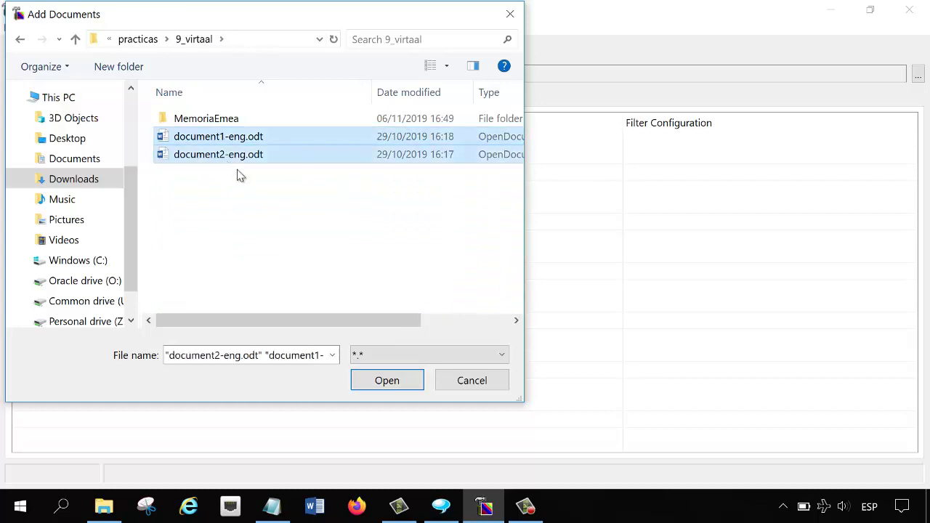
left_click(375, 380)
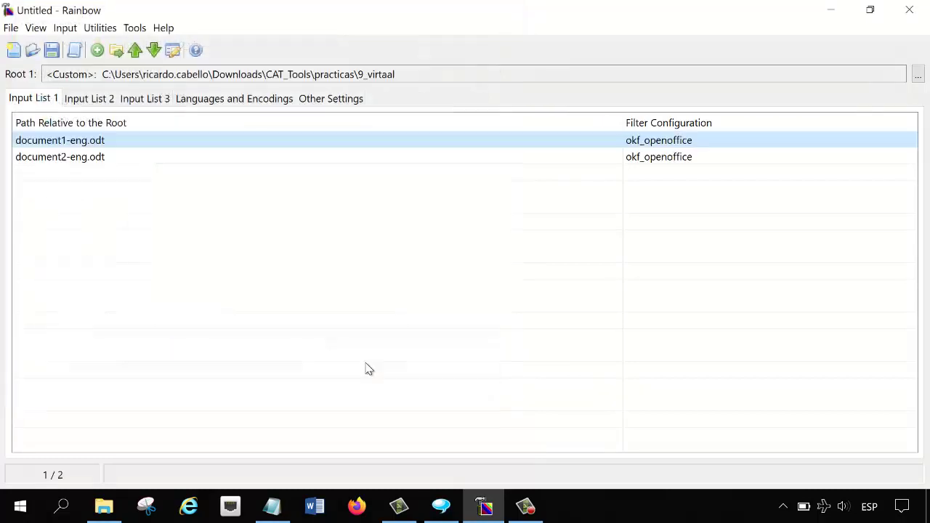
Set the source language to English (United Kingdom), EN-GB, and the target language to Spanish (Spain), ES-ES.
left_click(318, 100)
left_click(227, 102)
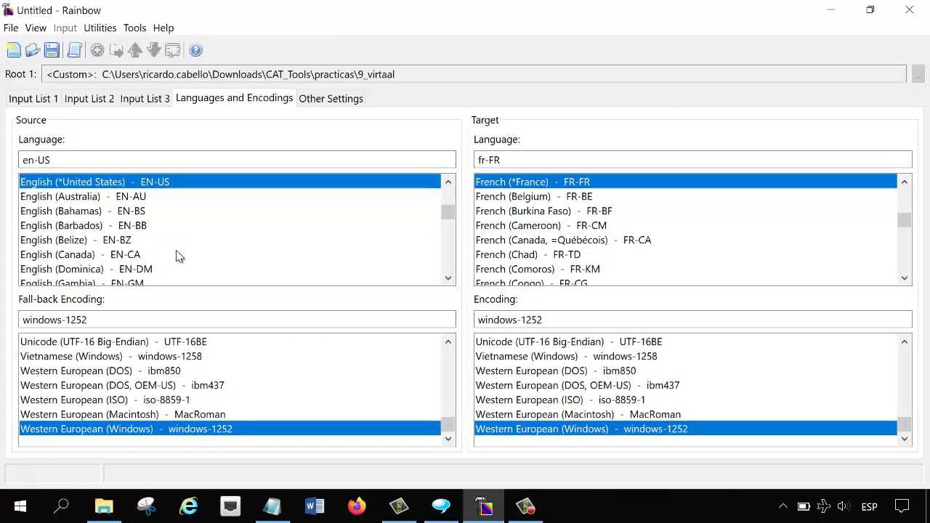
scroll(178, 256, "down", 4)
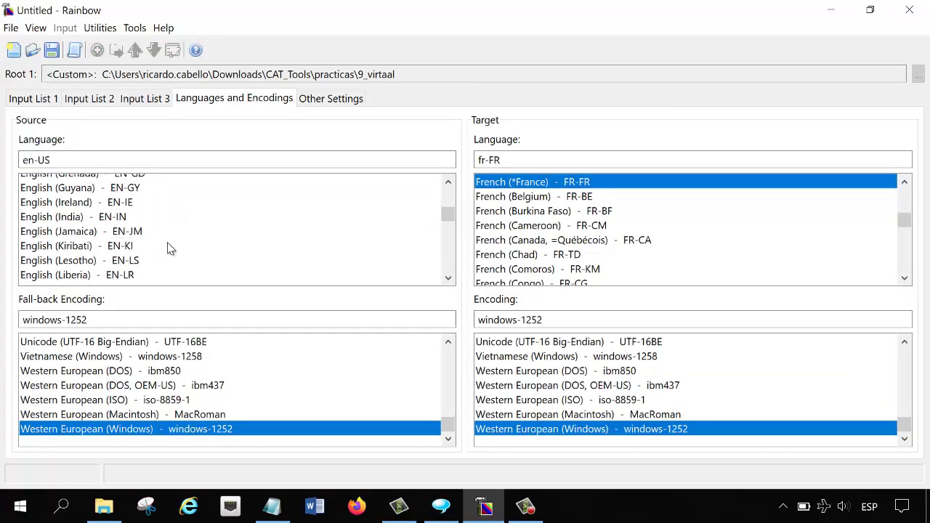
scroll(167, 248, "down", 4)
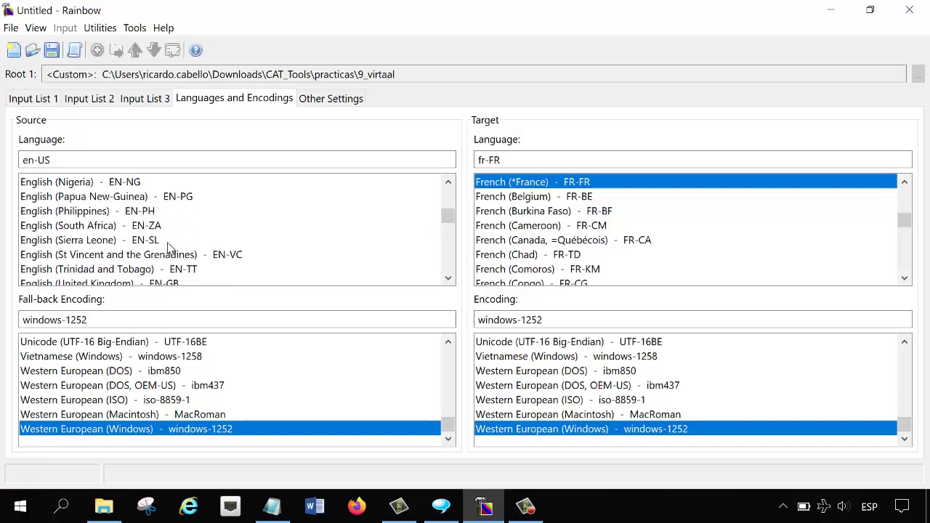
scroll(167, 249, "down", 1)
left_click(167, 249)
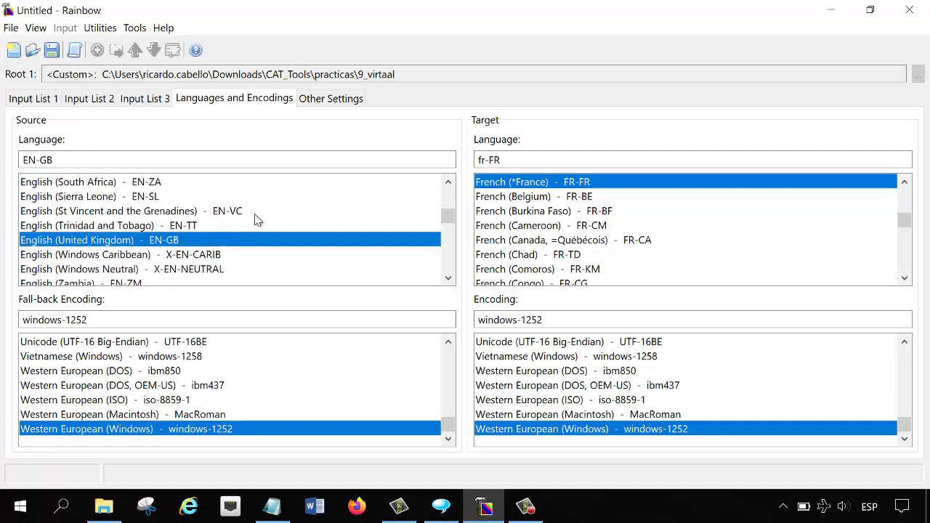
left_click_drag(514, 160, 436, 156)
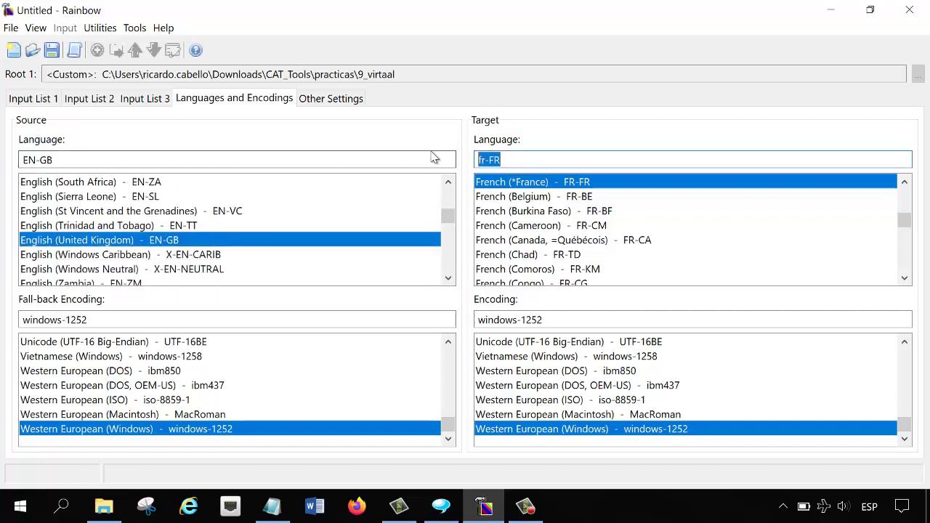
type("es-ES")
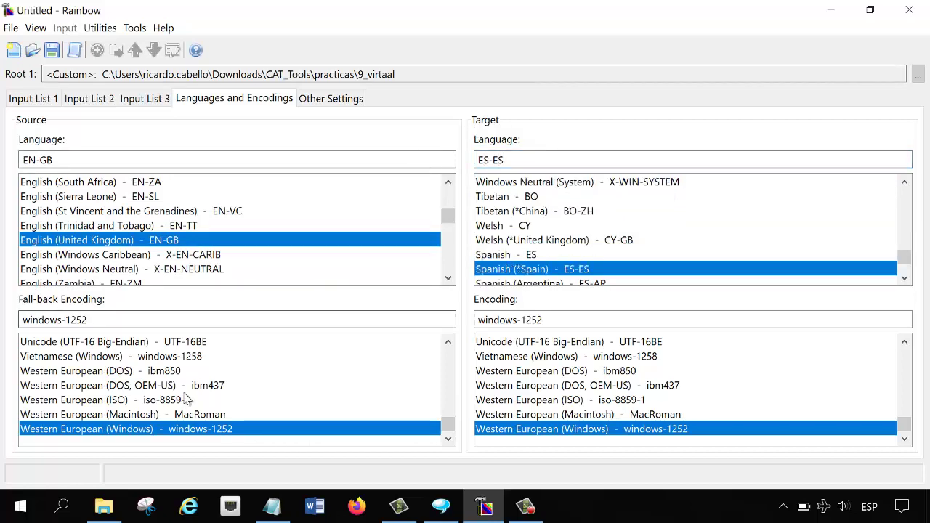
Set both the source fall-back encoding and the target encoding to Unicode (UTF-8).
scroll(174, 411, "up", 2)
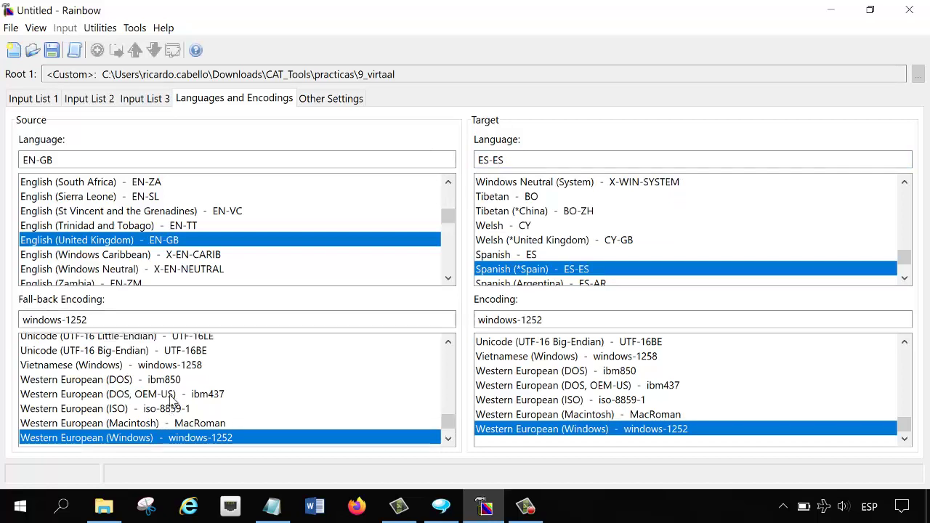
left_click(151, 343)
scroll(572, 363, "up", 2)
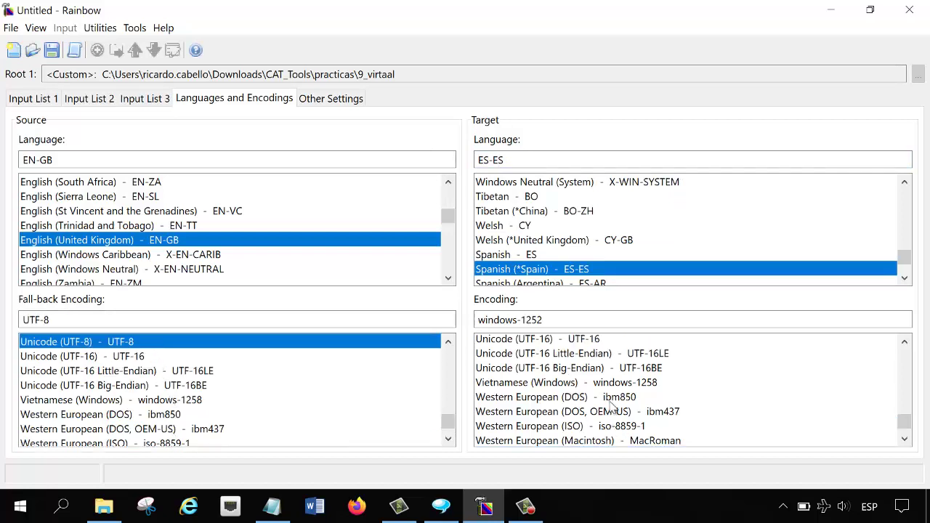
left_click(569, 385)
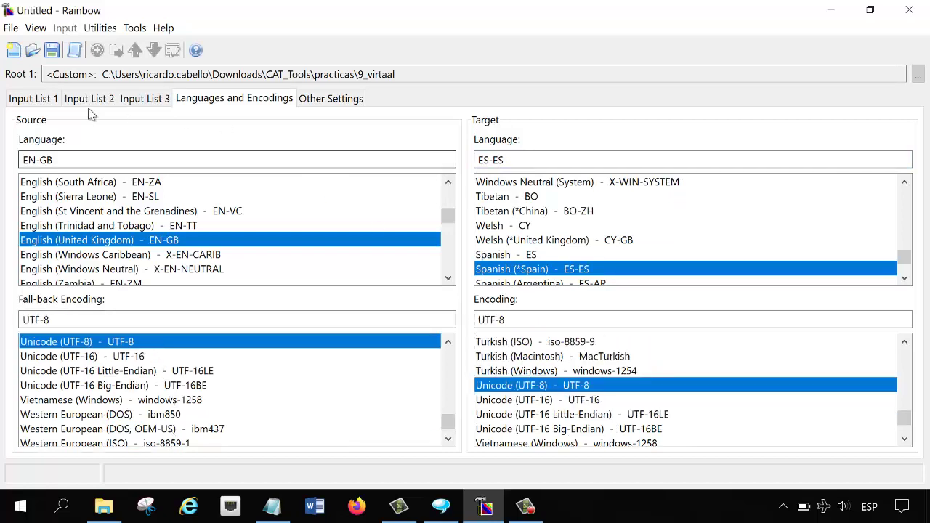
Open the Translation Kit Creation utility for the documents in the first input list.
left_click(33, 98)
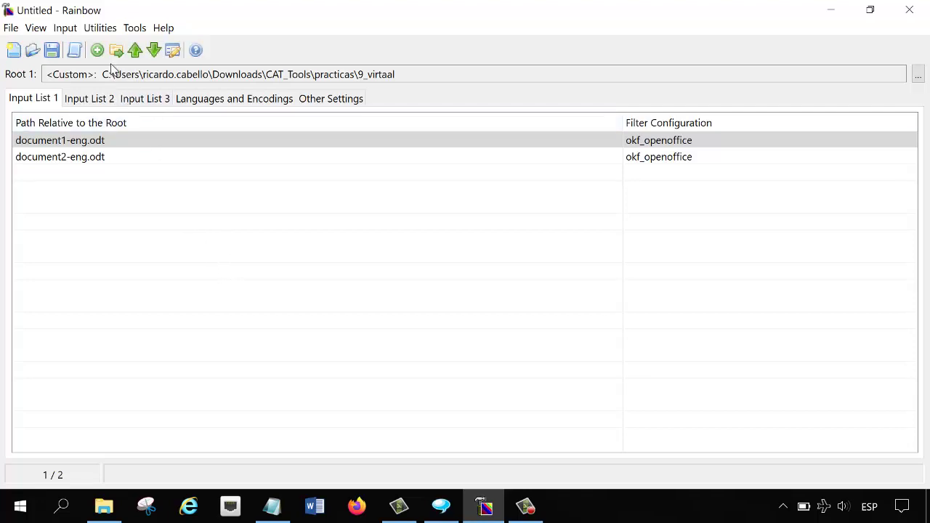
left_click(100, 27)
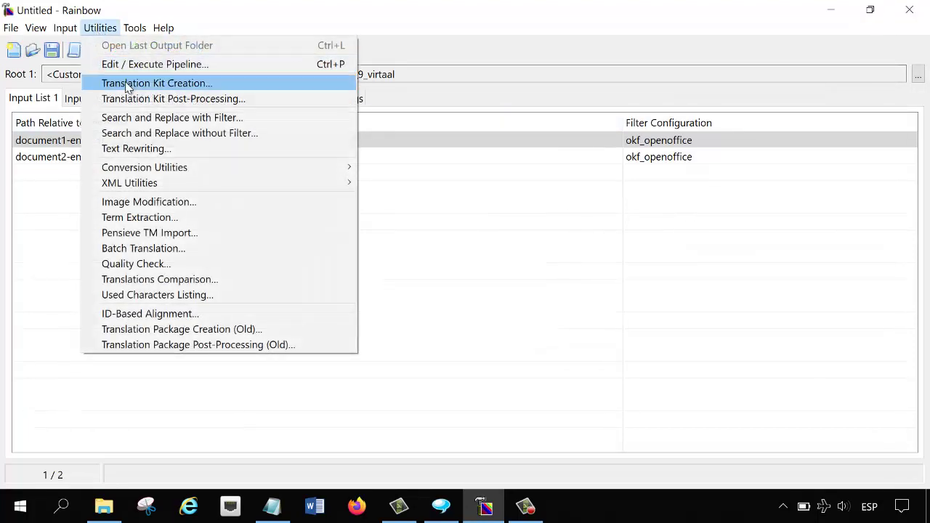
left_click(181, 84)
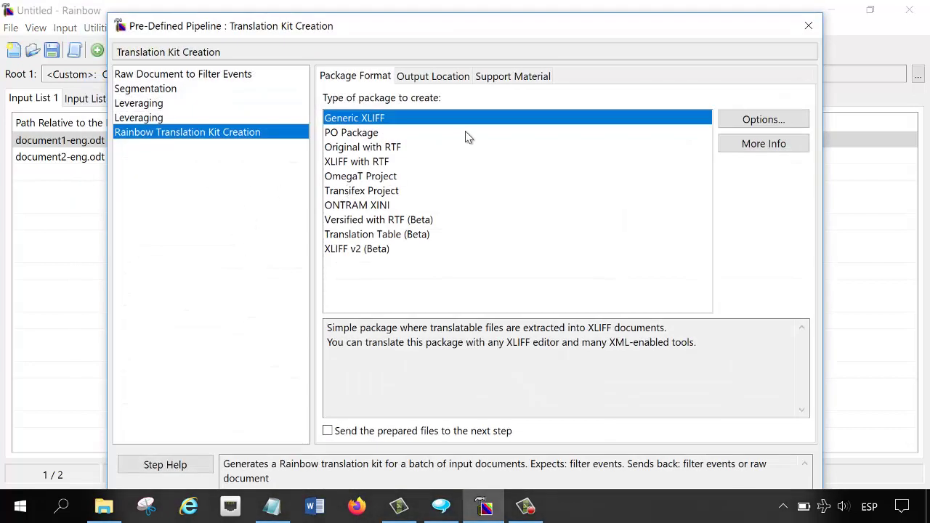
Select the OmegaT Project format, and in File Explorer examine the Trans_rainbow kit under 8_tradu_rainbow, including its target and original folders, before returning to 9_virtaal.
left_click(377, 179)
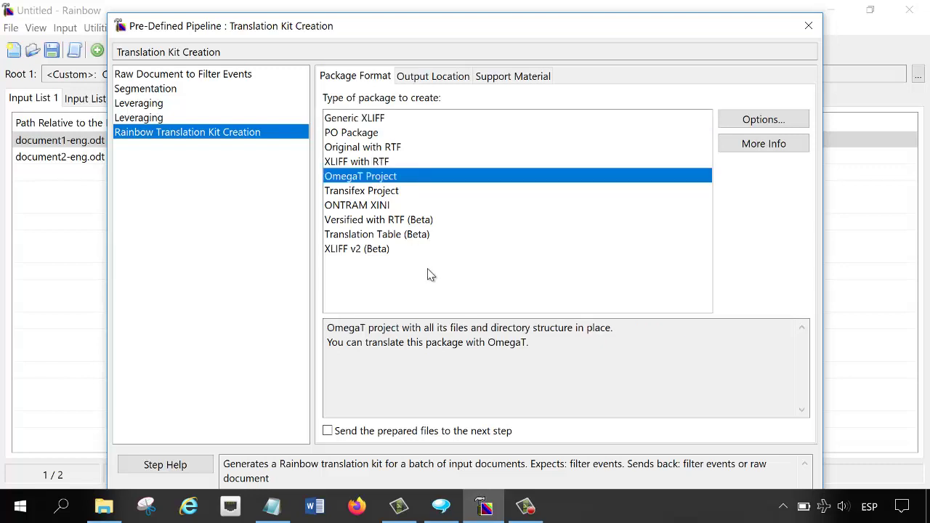
left_click(104, 506)
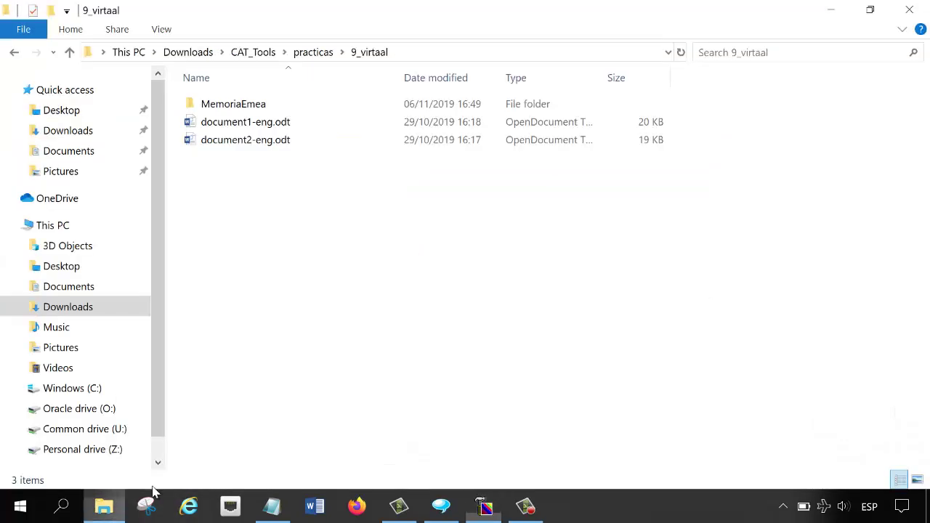
left_click(315, 55)
left_click(234, 212)
double_click(233, 212)
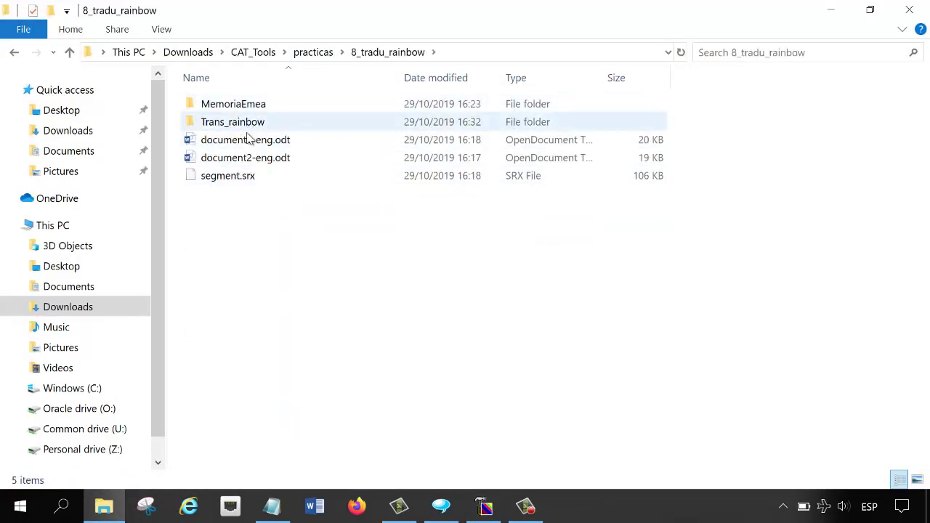
left_click(247, 125)
double_click(247, 124)
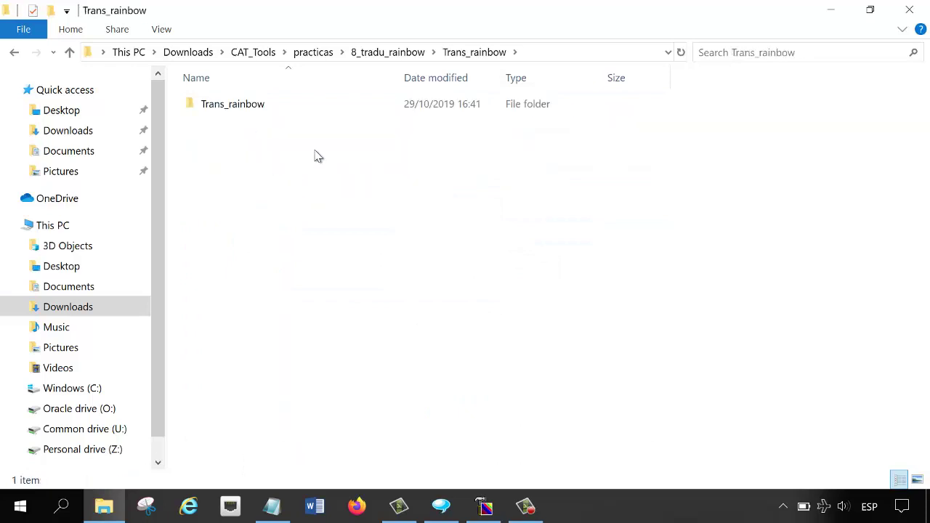
double_click(261, 108)
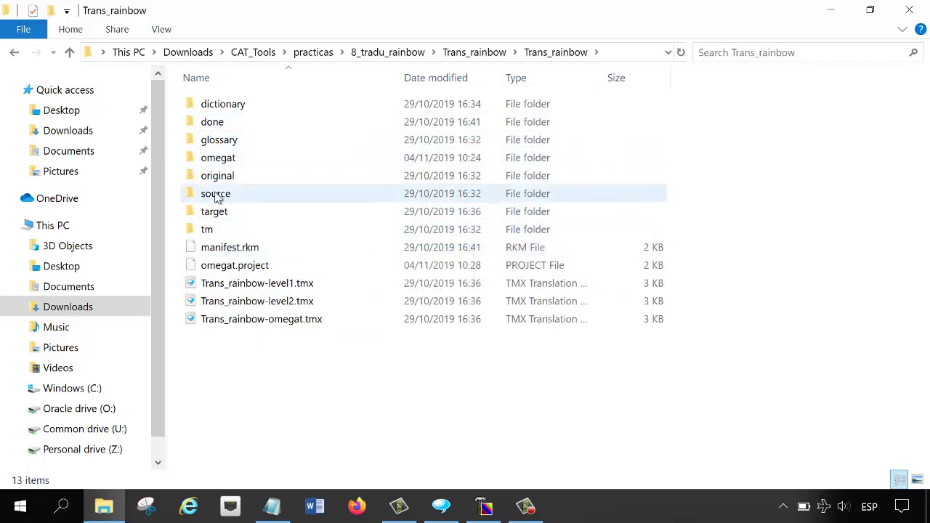
double_click(220, 217)
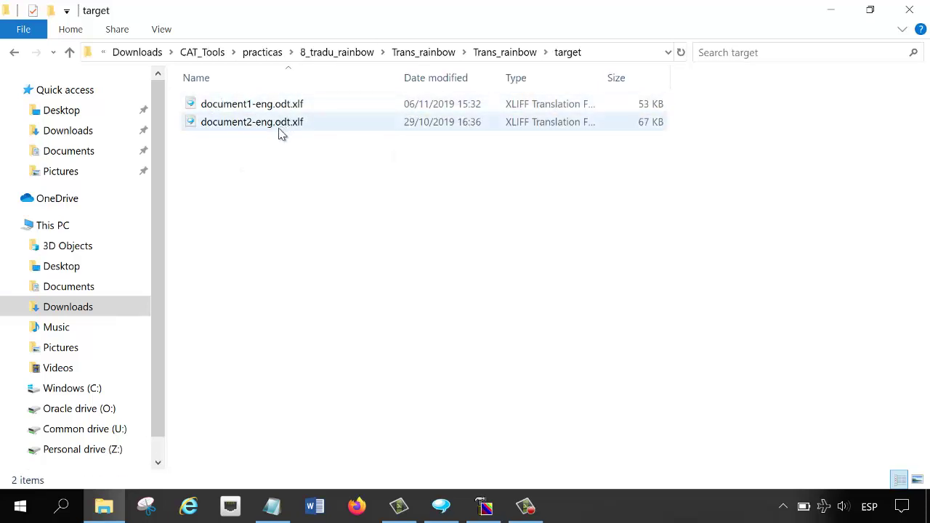
left_click(478, 52)
double_click(231, 180)
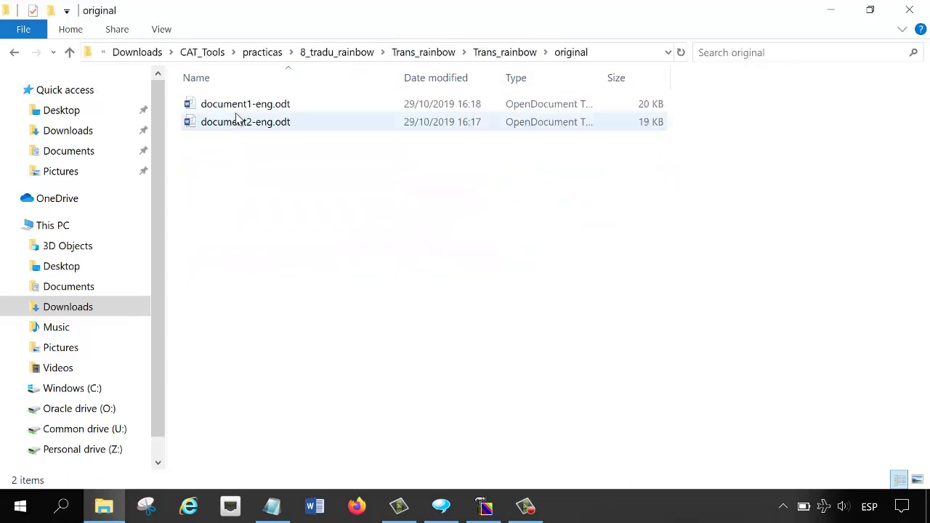
left_click(263, 53)
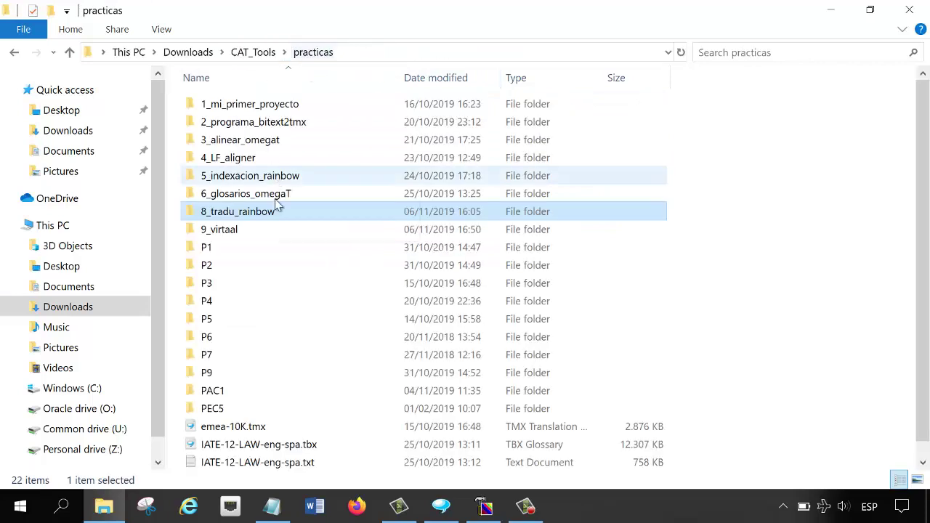
double_click(249, 229)
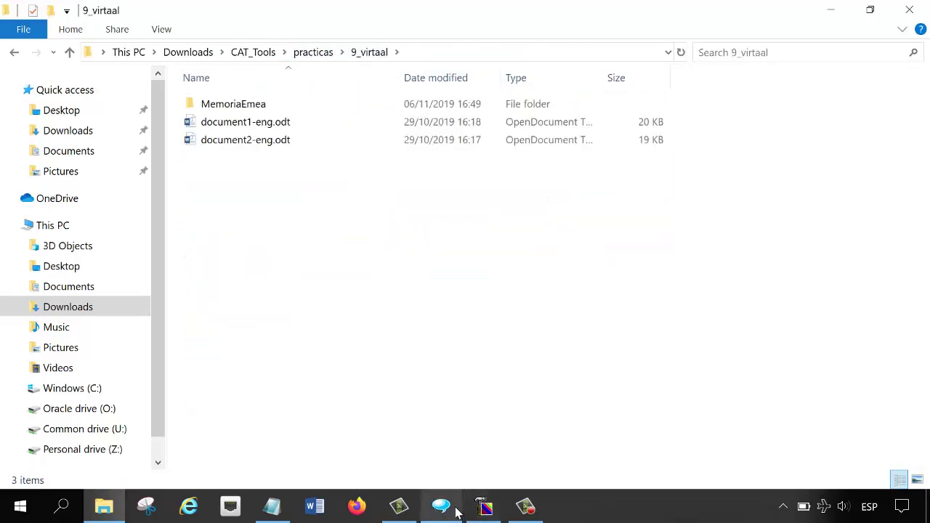
Return to Rainbow's Translation Kit Creation settings and choose Generic XLIFF as the package type.
left_click(488, 508)
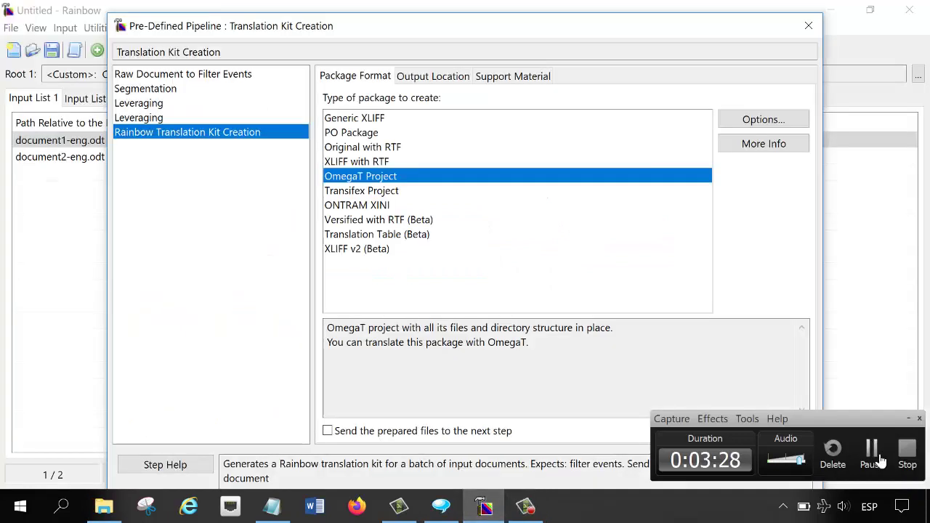
left_click(908, 419)
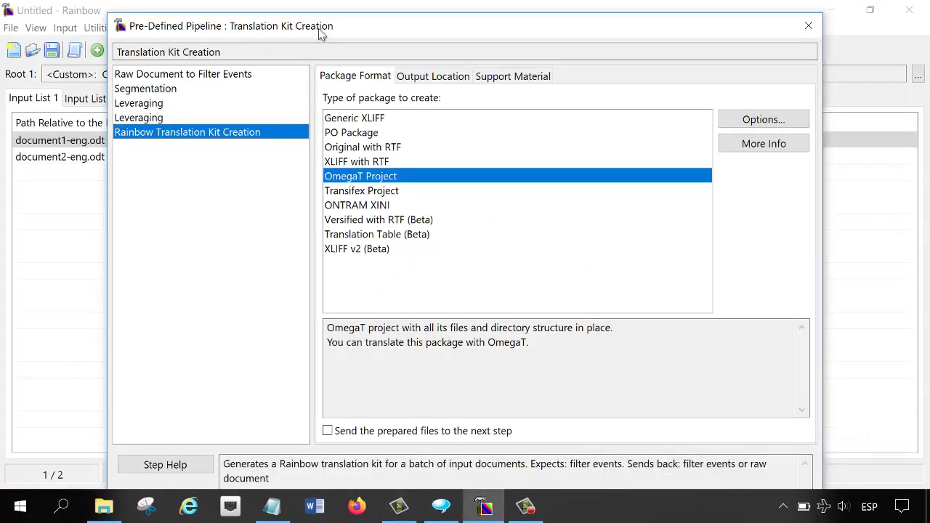
left_click(378, 124)
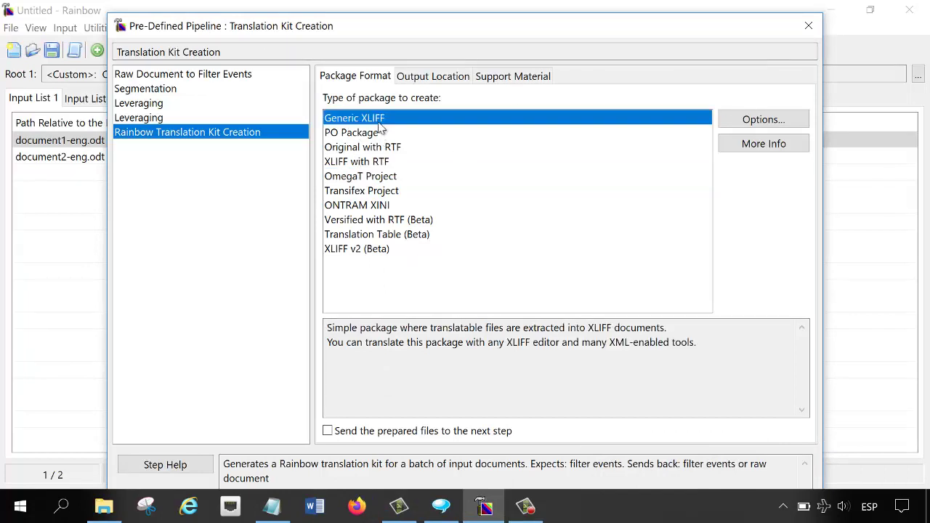
Enable source text segmentation and use the SRX rules in segment.srx from the practicas\8_tradu_rainbow folder.
left_click(170, 75)
left_click(162, 90)
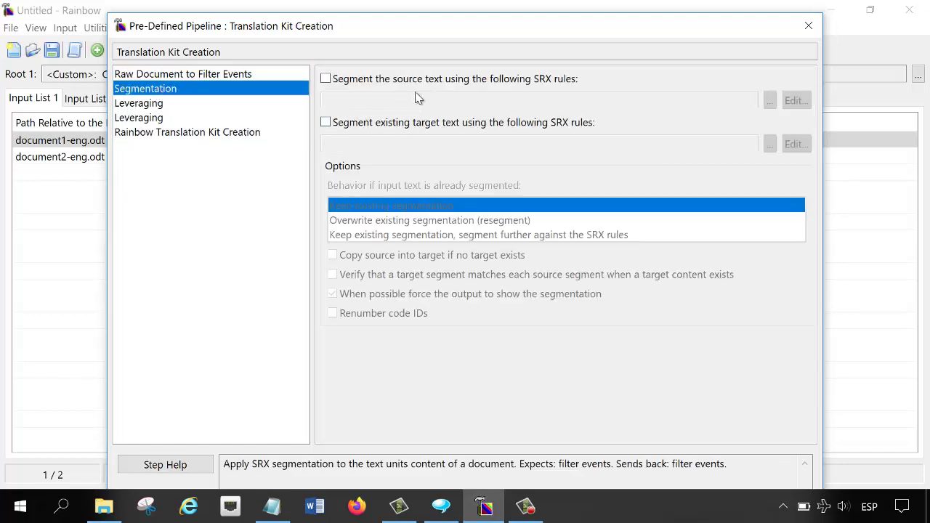
left_click(326, 80)
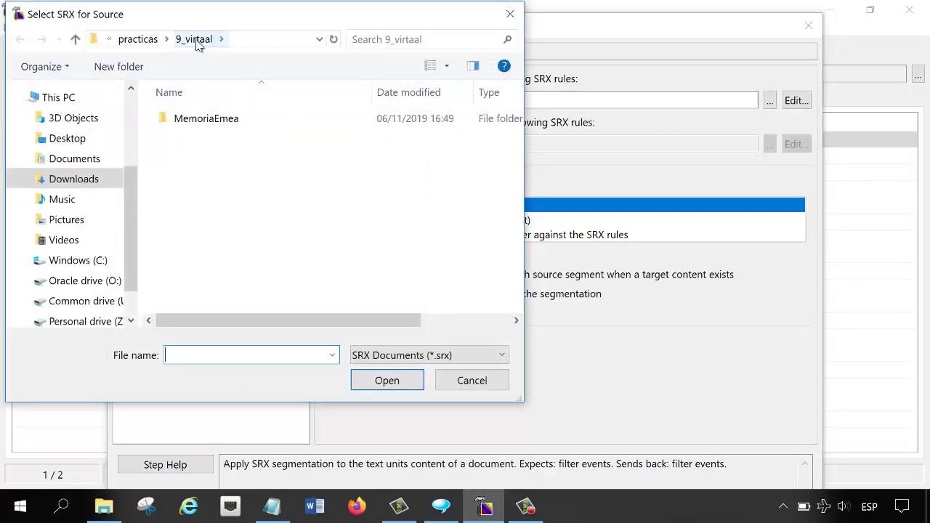
left_click(137, 40)
double_click(200, 227)
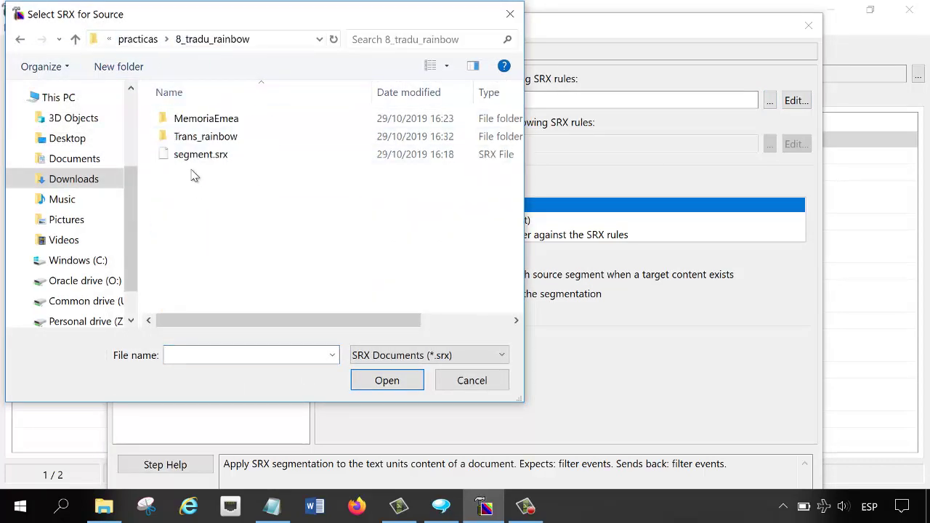
left_click(204, 154)
left_click(388, 380)
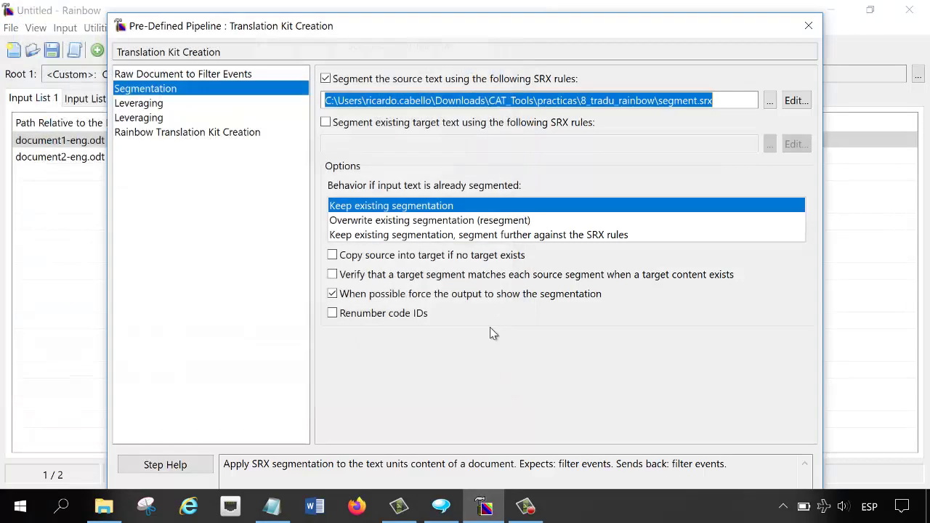
Enable leveraging of the text units in the first Leveraging step, using the Pensieve TM Engine.
left_click(159, 108)
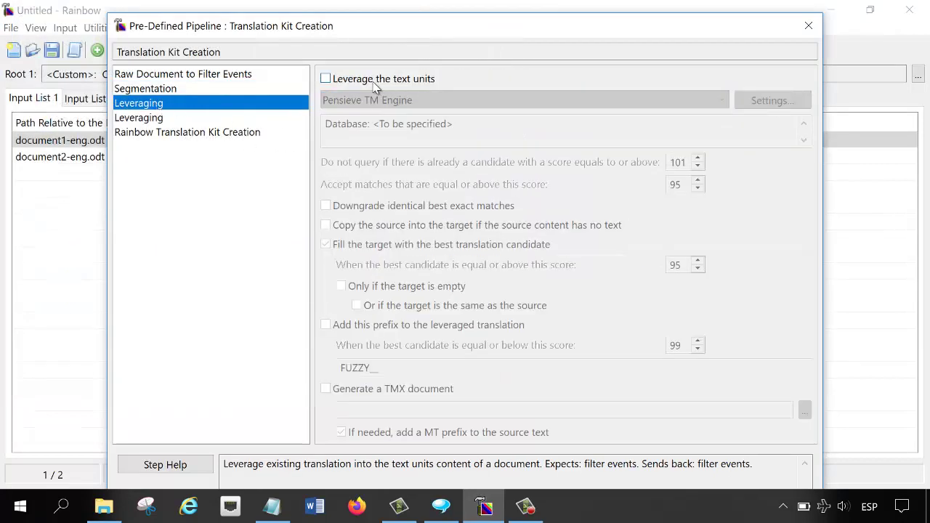
left_click(328, 81)
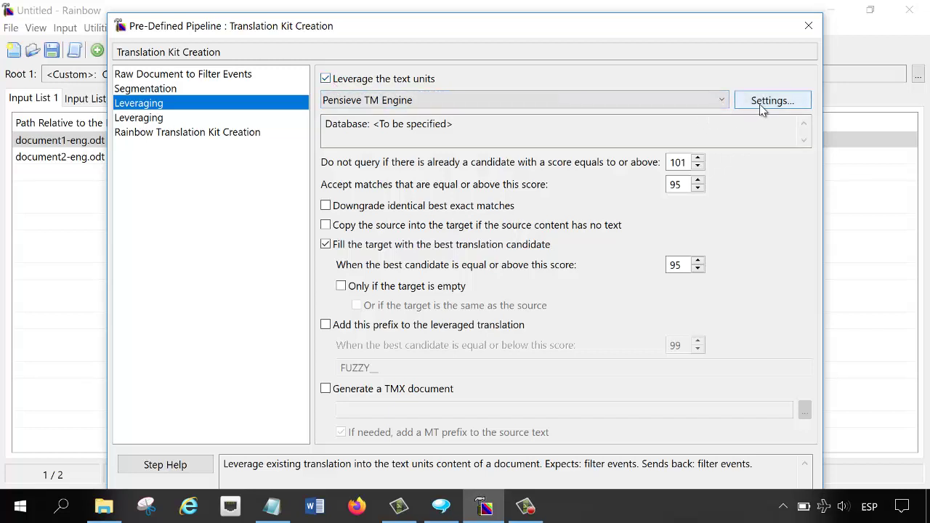
left_click(178, 130)
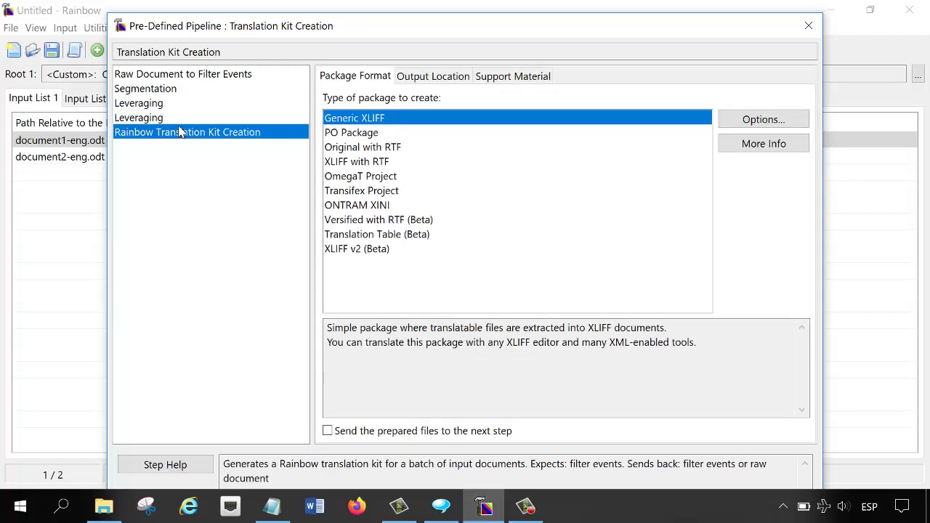
left_click(178, 117)
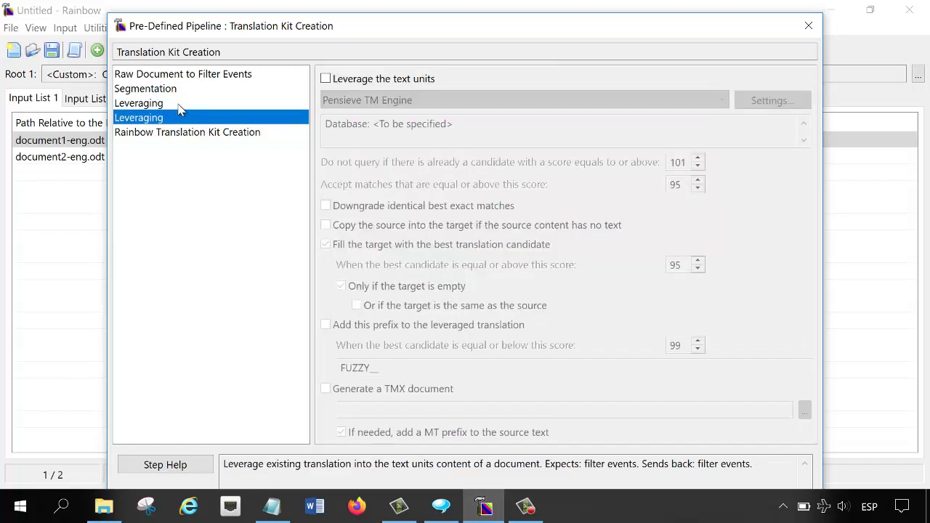
left_click(178, 103)
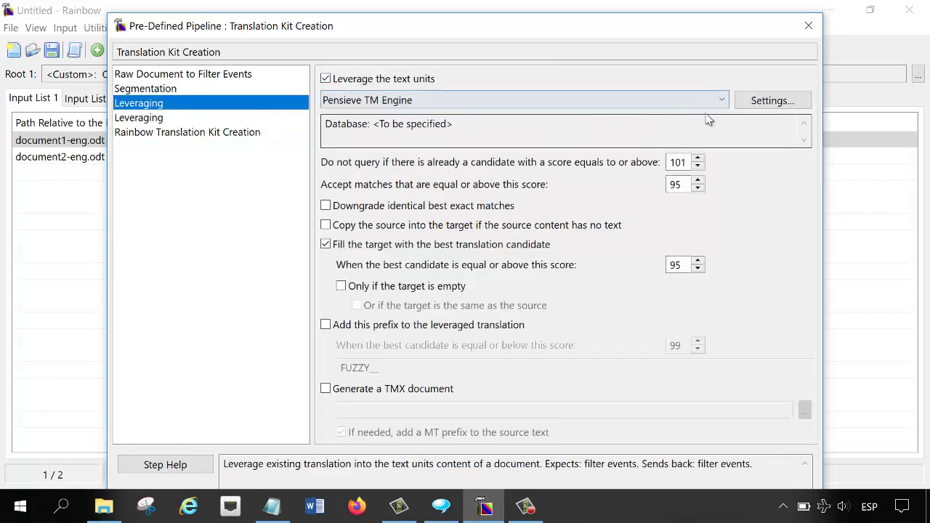
Set the Pensieve TM directory to the MemoriaEmea folder inside practicas\9_virtaal.
left_click(778, 106)
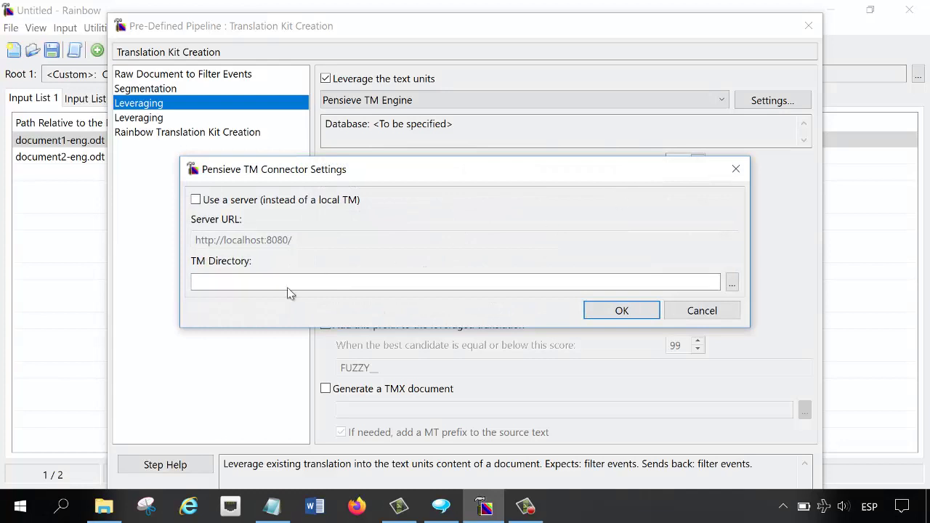
left_click(730, 283)
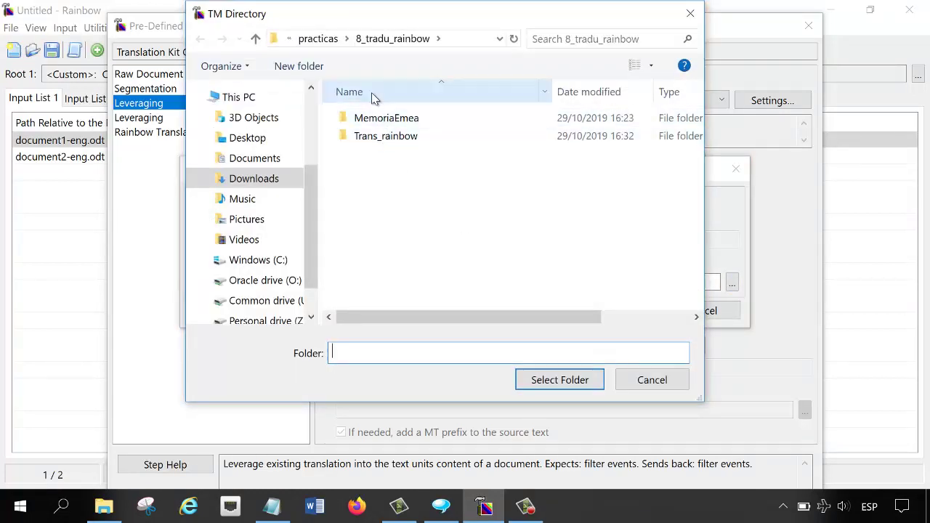
left_click(316, 40)
left_click(371, 248)
double_click(371, 250)
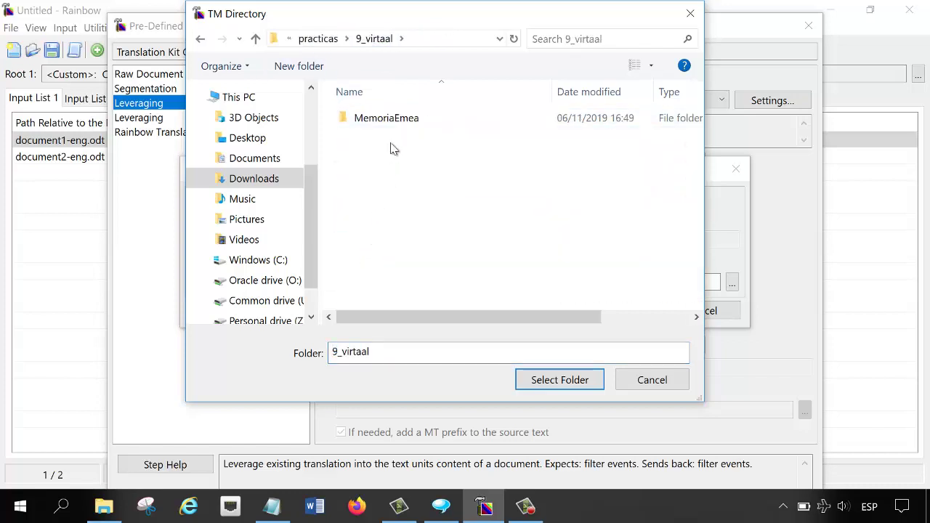
double_click(393, 125)
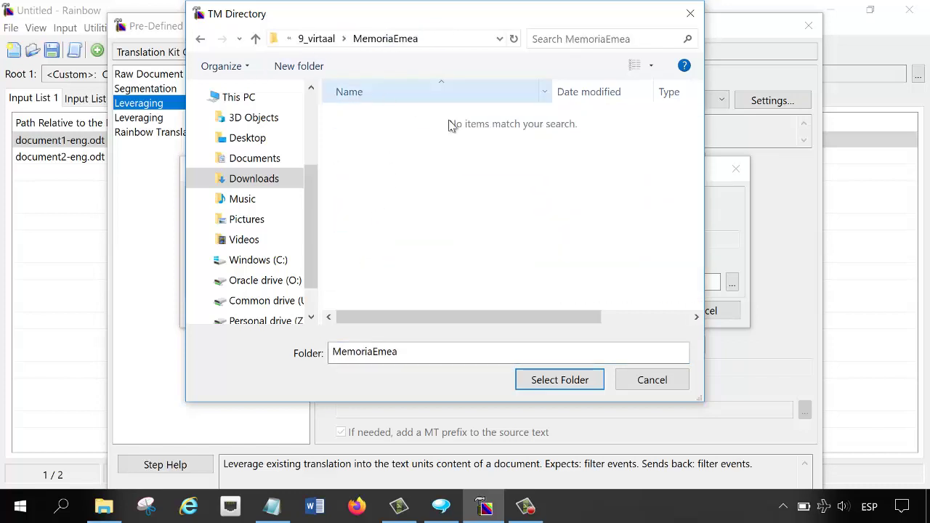
left_click(560, 380)
left_click(619, 312)
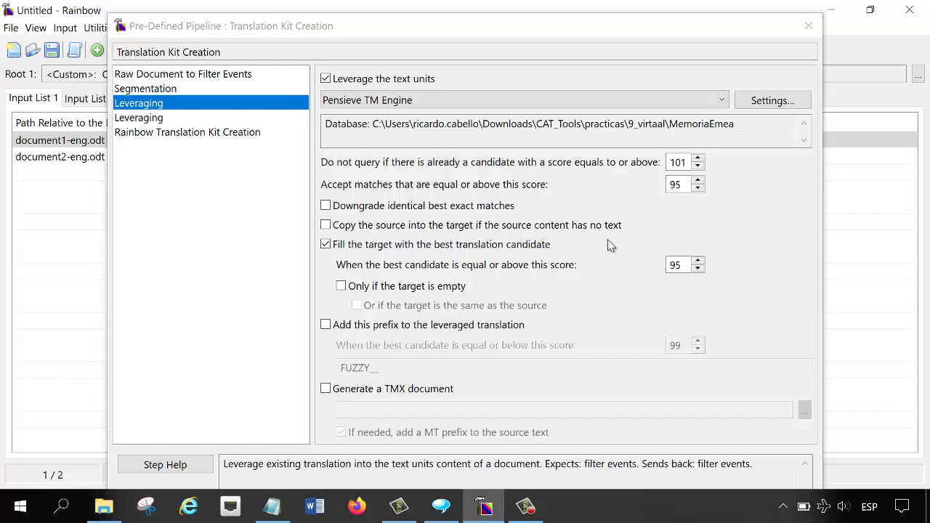
Name the translation kit package practica_virtaal and set its root output directory to the practicas\9_virtaal folder.
left_click(143, 118)
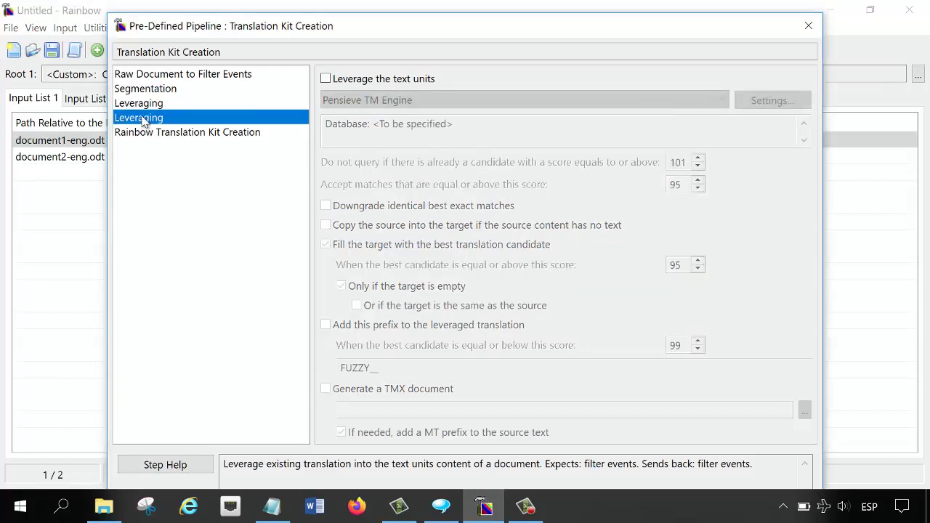
left_click(169, 104)
left_click(187, 132)
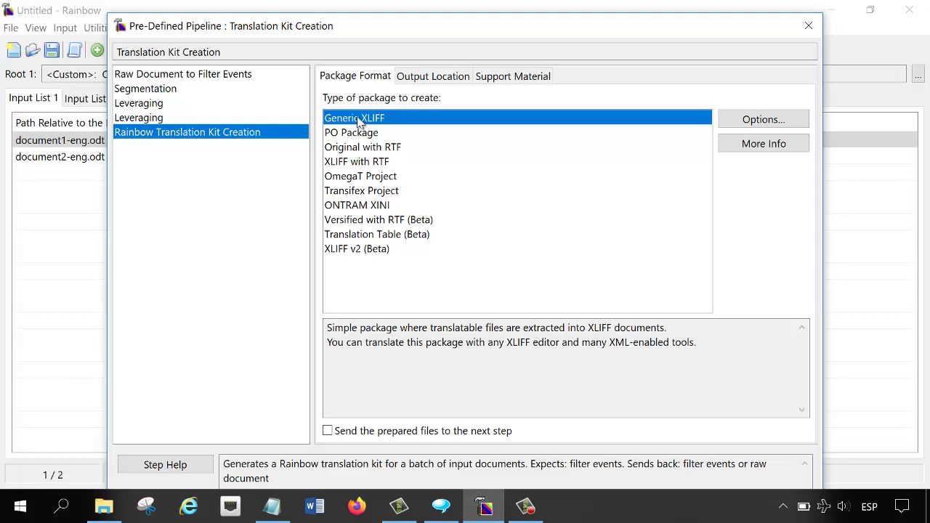
left_click(441, 79)
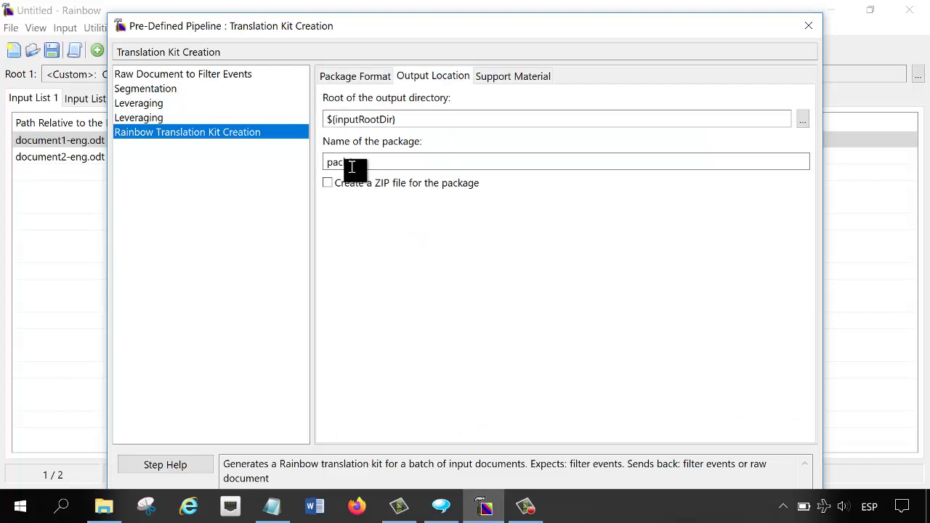
left_click_drag(363, 162, 317, 162)
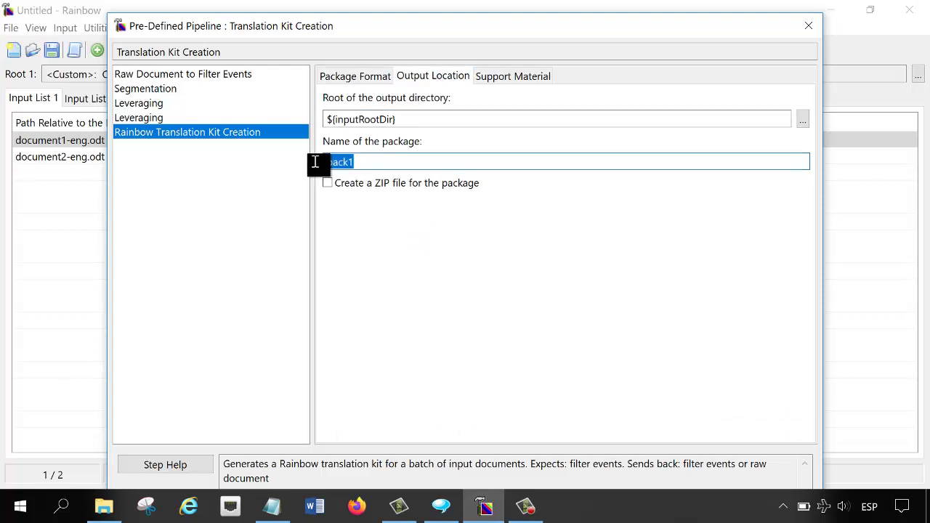
type("practica_virtaal")
left_click(802, 119)
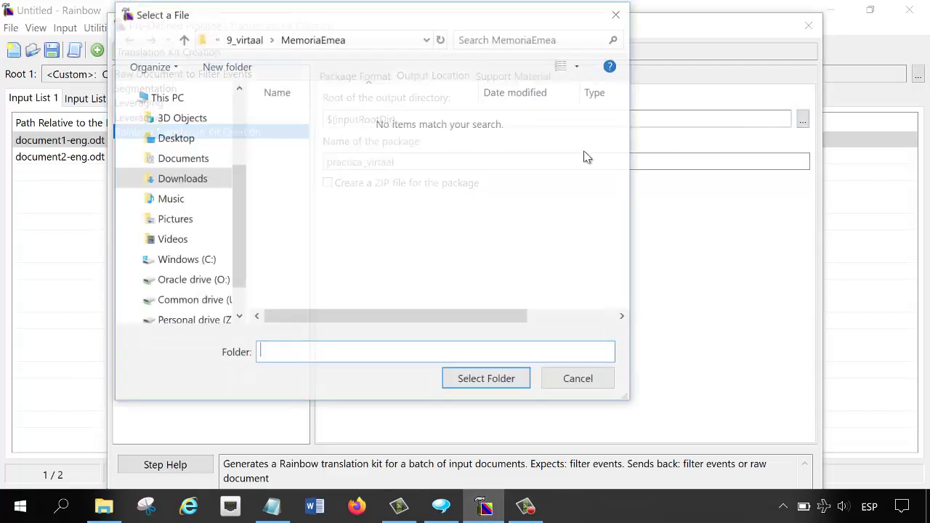
left_click(245, 40)
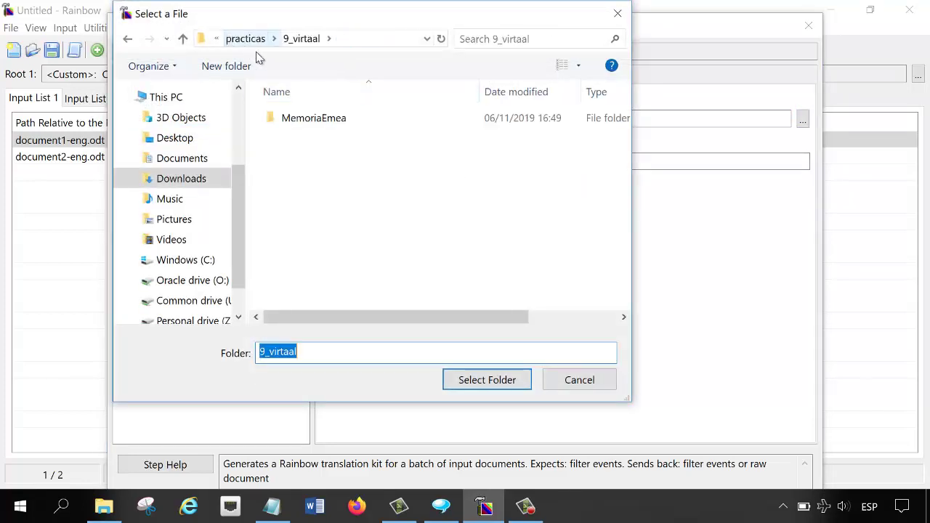
left_click(486, 380)
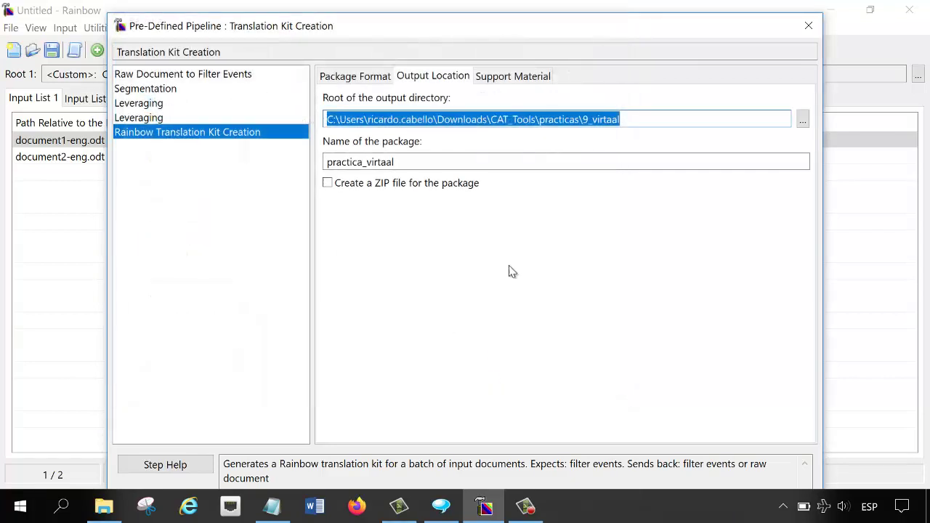
Bring the whole Translation Kit Creation dialog into view and execute the pipeline.
left_click_drag(705, 29, 640, 8)
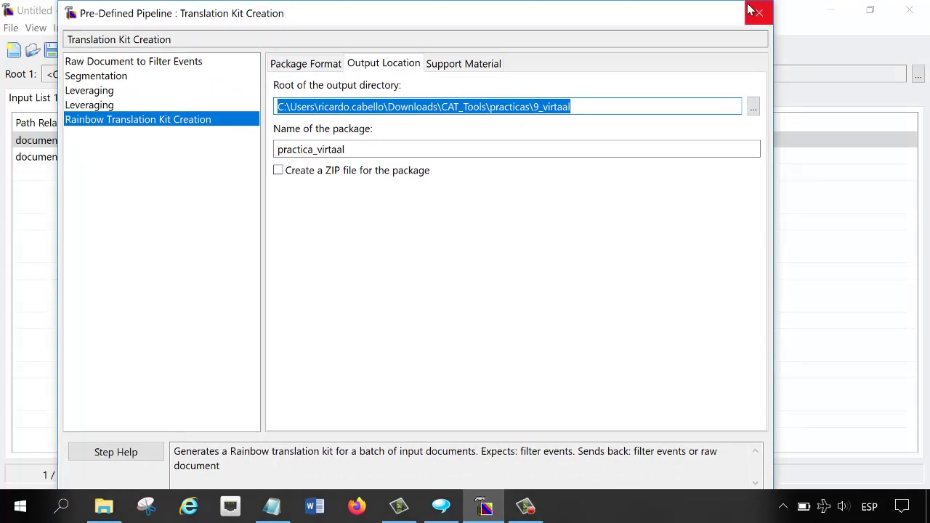
mouse_move(725, 6)
left_mouse_down()
mouse_move(724, 104)
mouse_move(702, 89)
mouse_move(711, 12)
left_mouse_up()
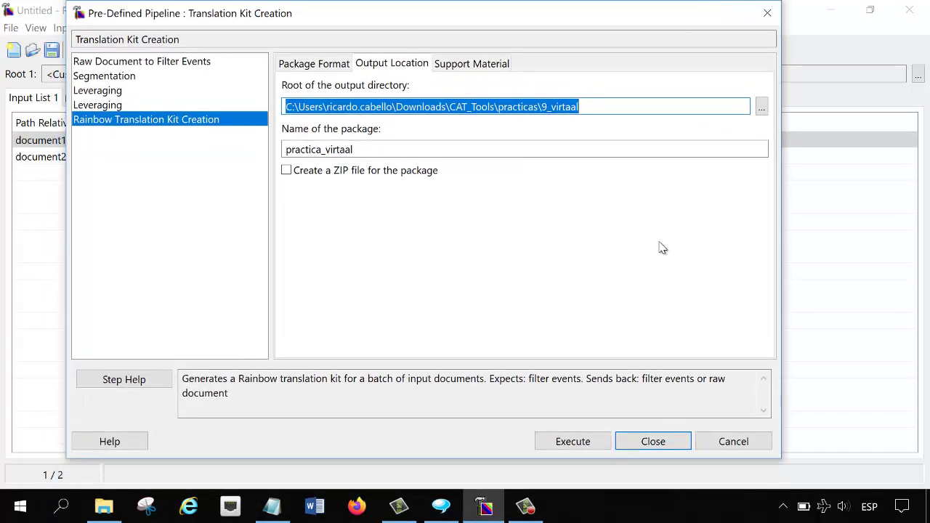
left_click(576, 446)
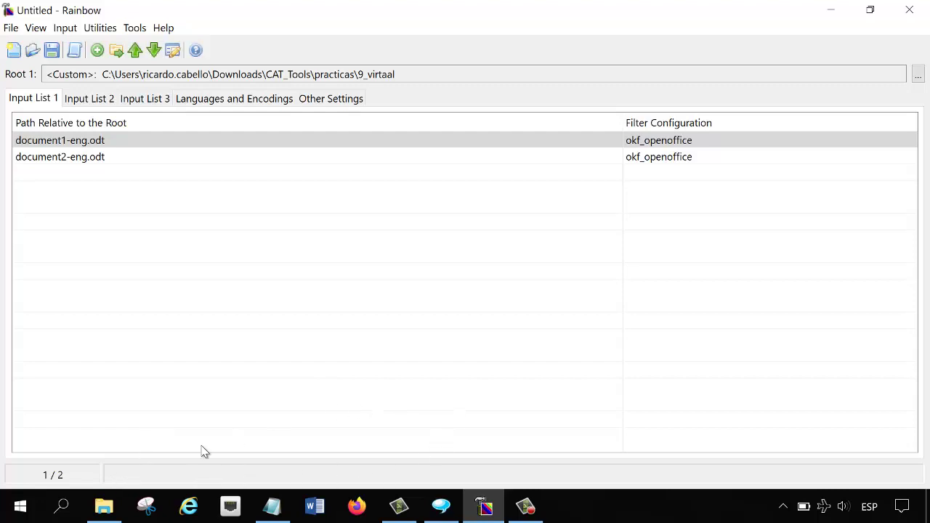
In File Explorer, examine the practica_virtaal kit in 9_virtaal, including its original folder and the XLIFF files in its work folder.
left_click(104, 506)
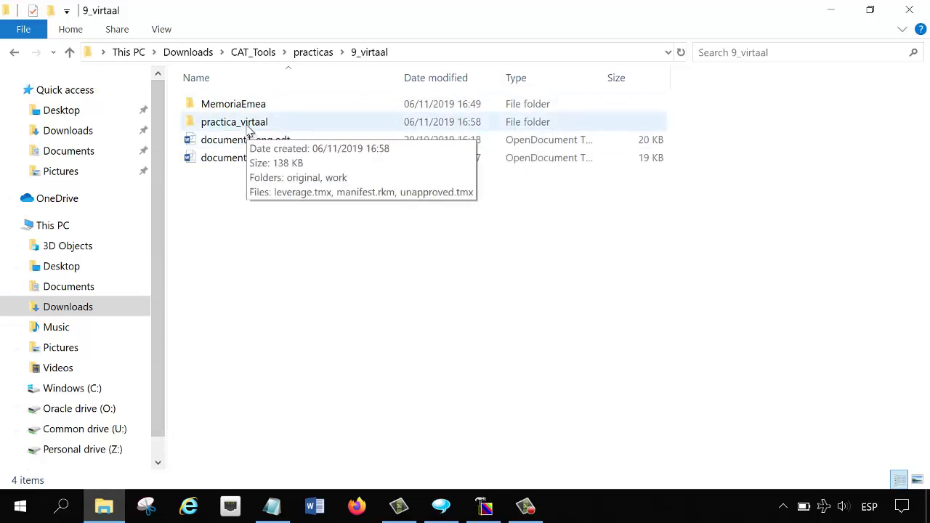
double_click(247, 129)
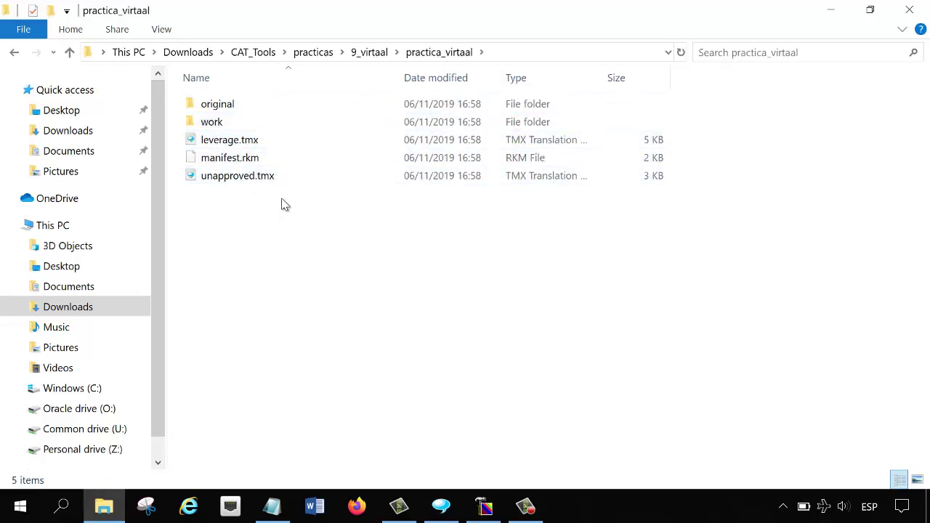
double_click(216, 113)
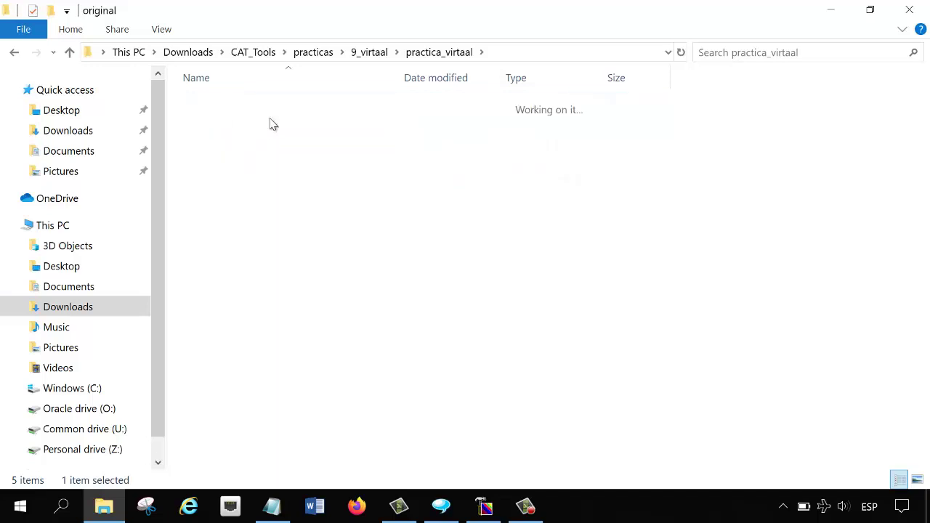
left_click(440, 55)
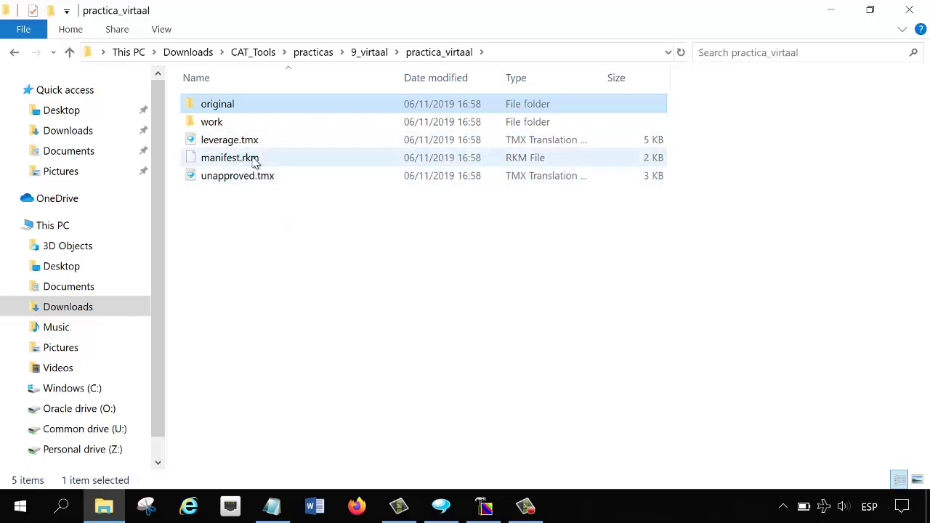
double_click(232, 122)
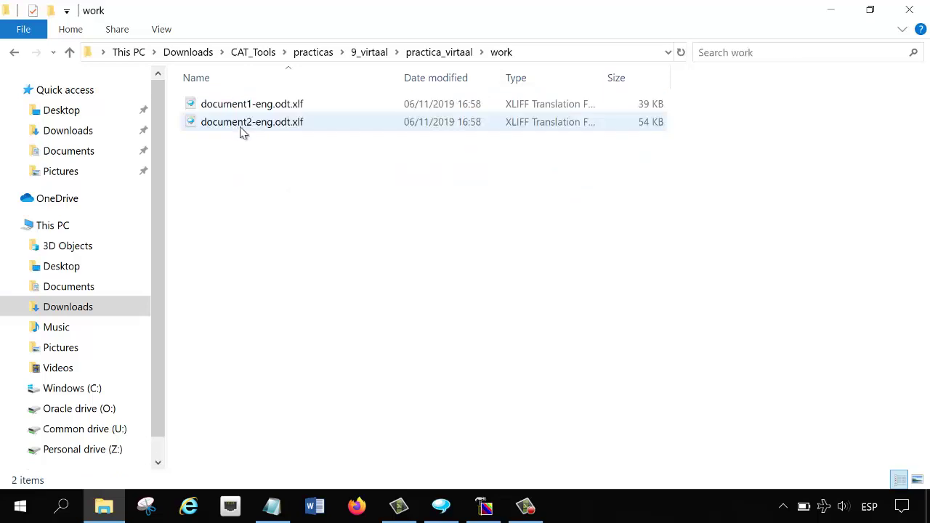
left_click(307, 121)
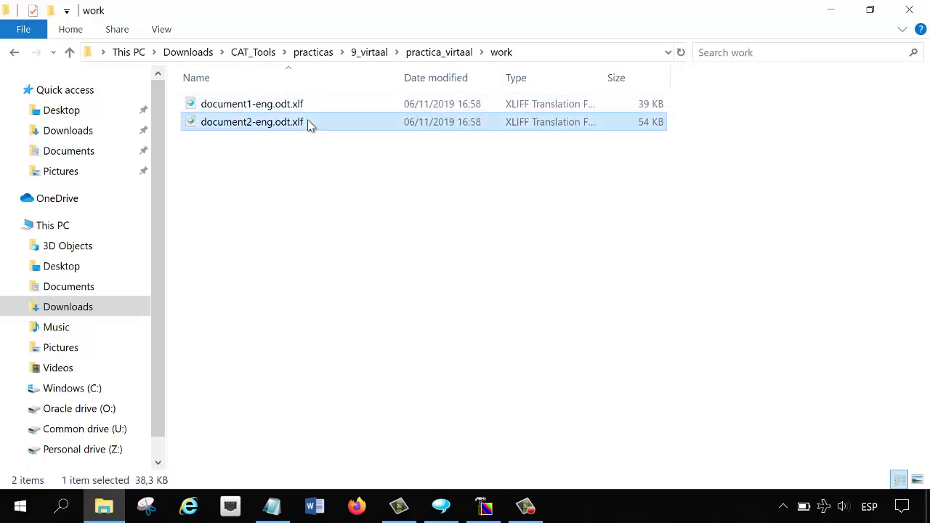
left_click(307, 105)
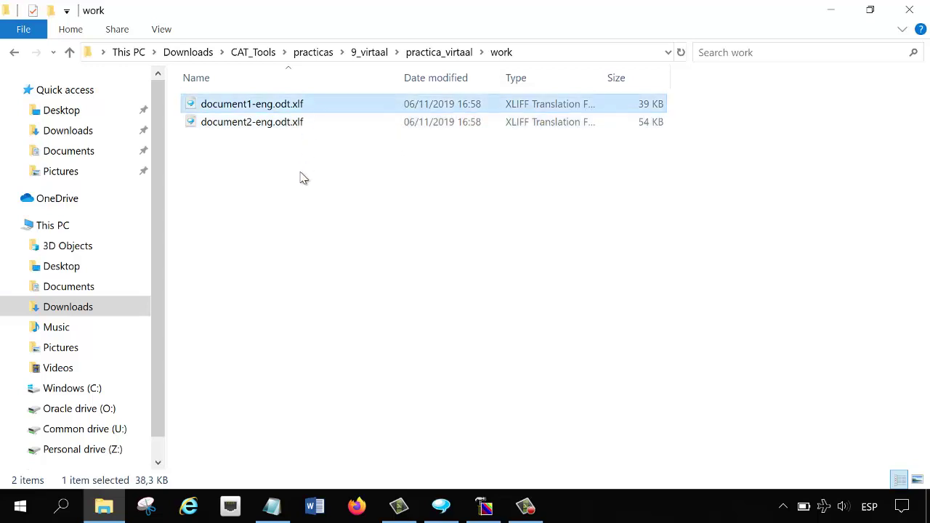
left_click(284, 124, "shift")
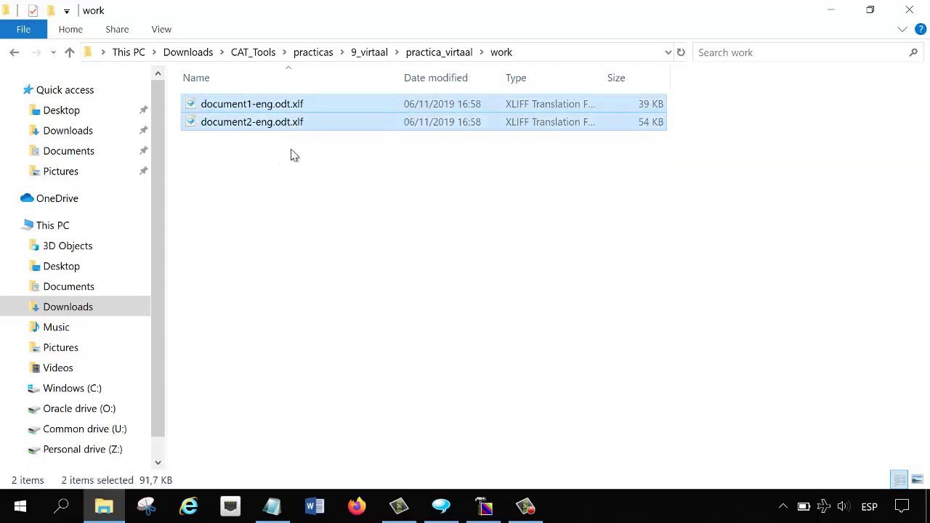
left_click(359, 170)
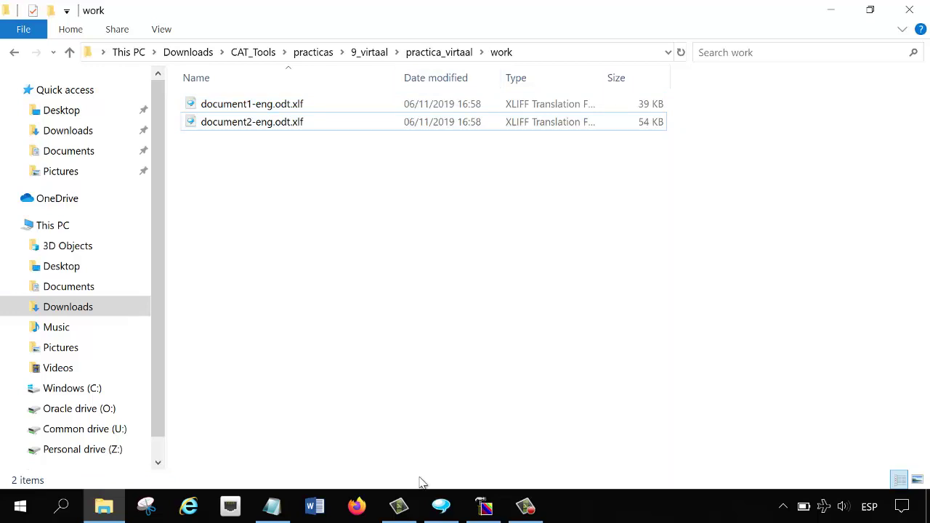
Switch to Virtaal and browse for a translation file to open in practicas\9_virtaal\practica_virtaal\work.
left_click(453, 508)
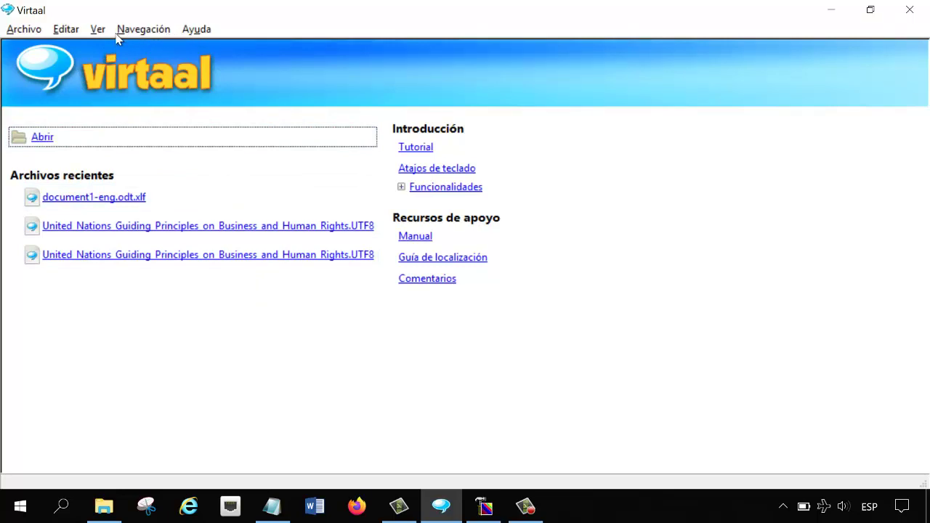
left_click(15, 34)
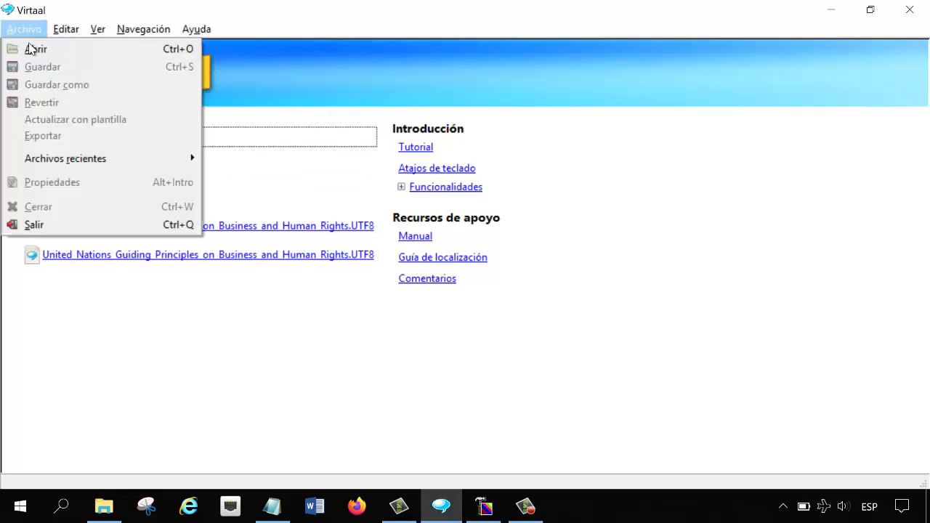
left_click(33, 51)
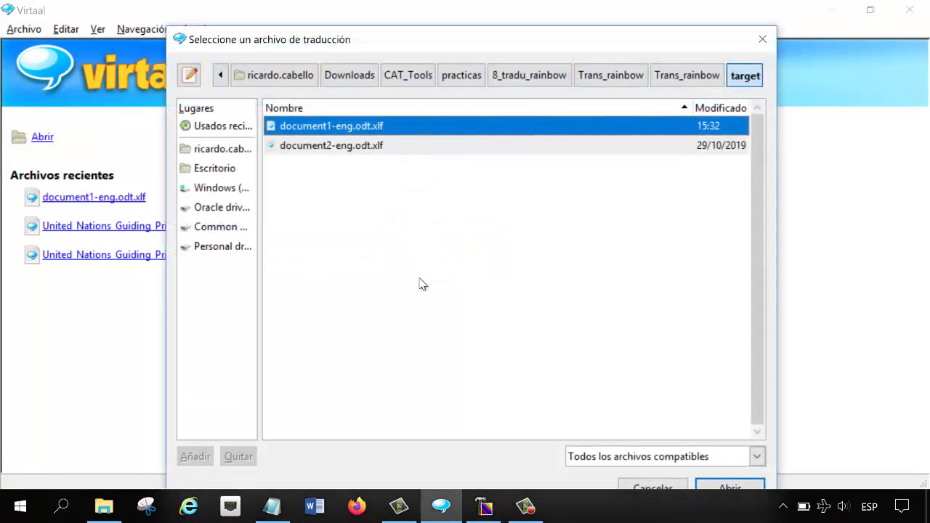
left_click(472, 77)
double_click(298, 263)
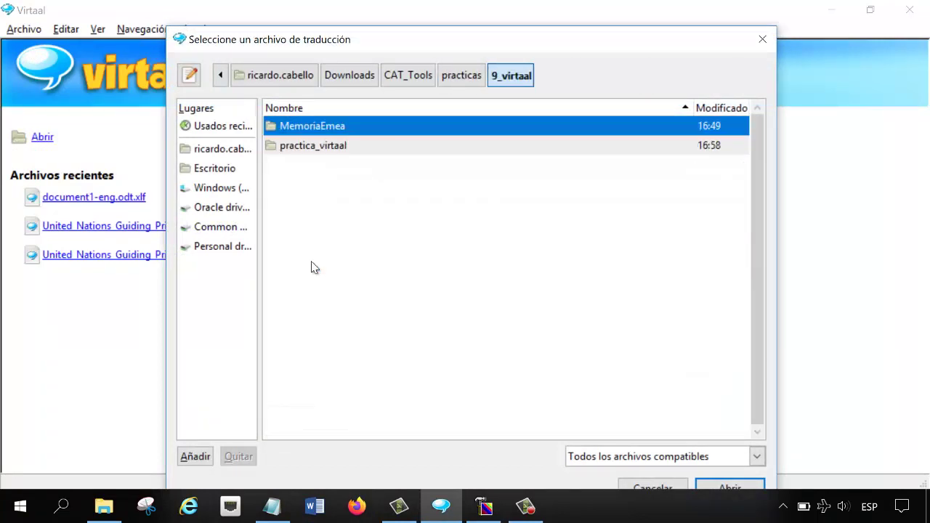
double_click(338, 150)
double_click(322, 152)
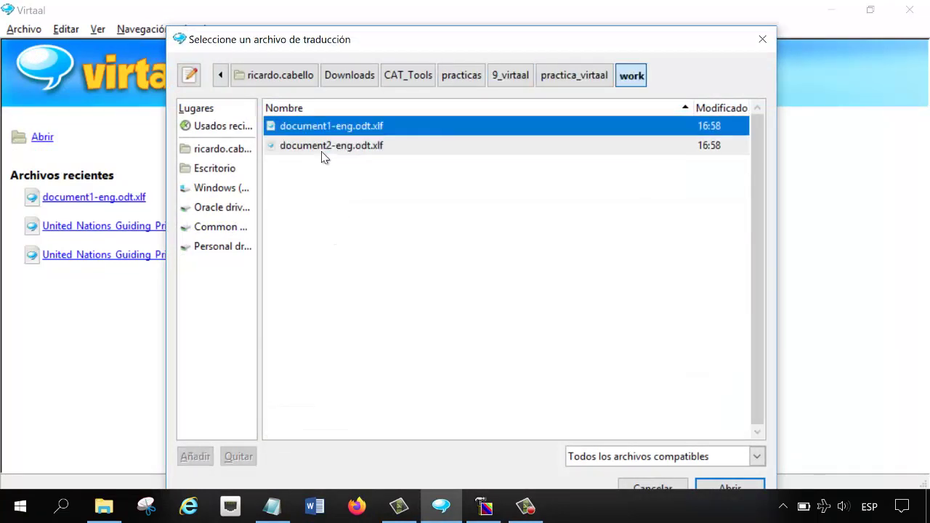
Open document1-eng.odt.xlf from the kit's work folder.
left_click(329, 151)
left_click(379, 130)
left_click(376, 148)
left_click(365, 129)
left_click(364, 145)
left_click(387, 127)
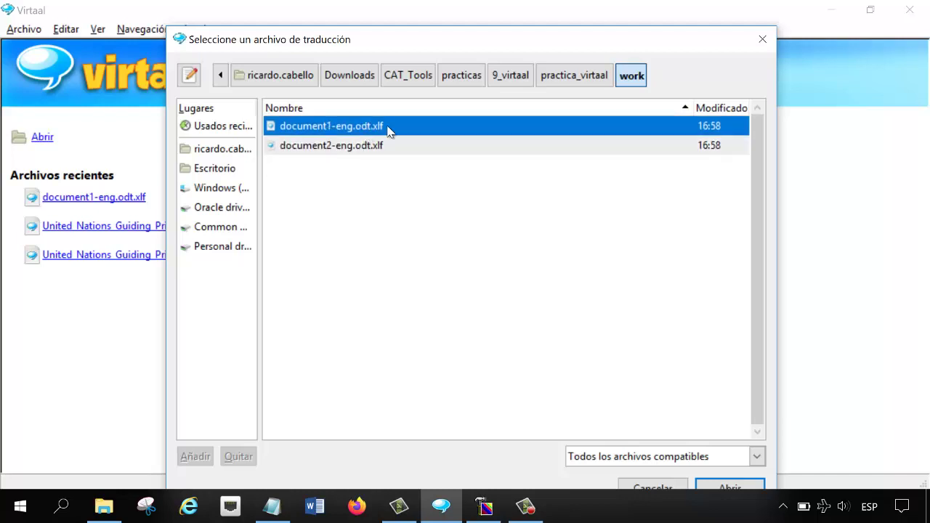
left_click(586, 76)
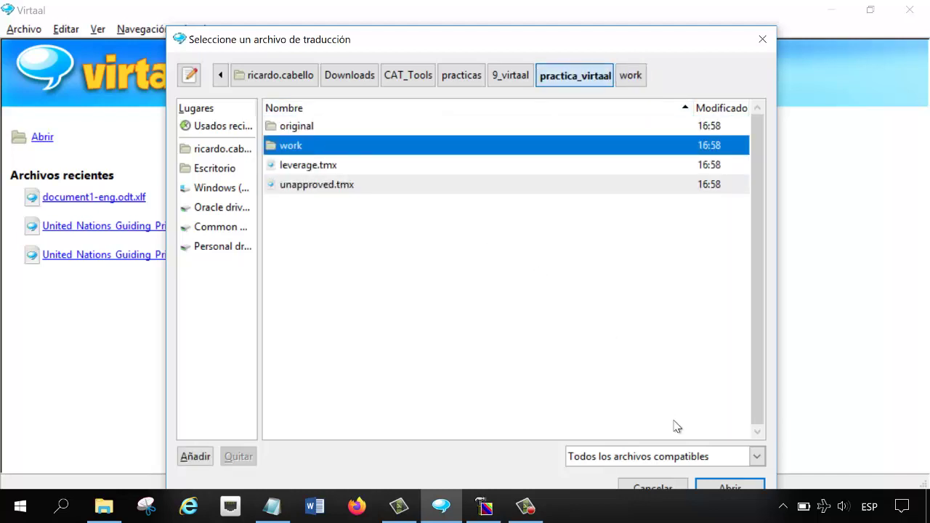
left_click(728, 487)
left_click(728, 487)
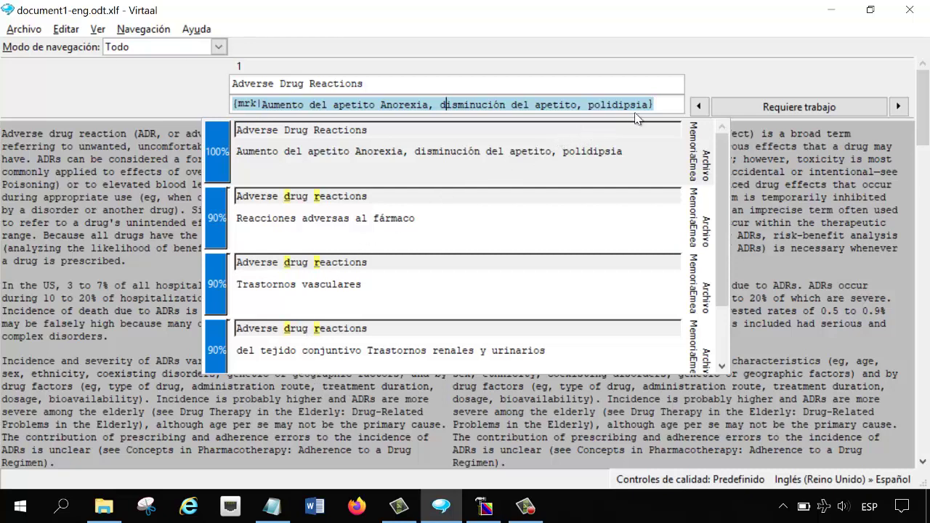
Clear the prefilled target of segment 1 and transfer the source text "Adverse Drug Reactions" into it.
left_click(863, 111)
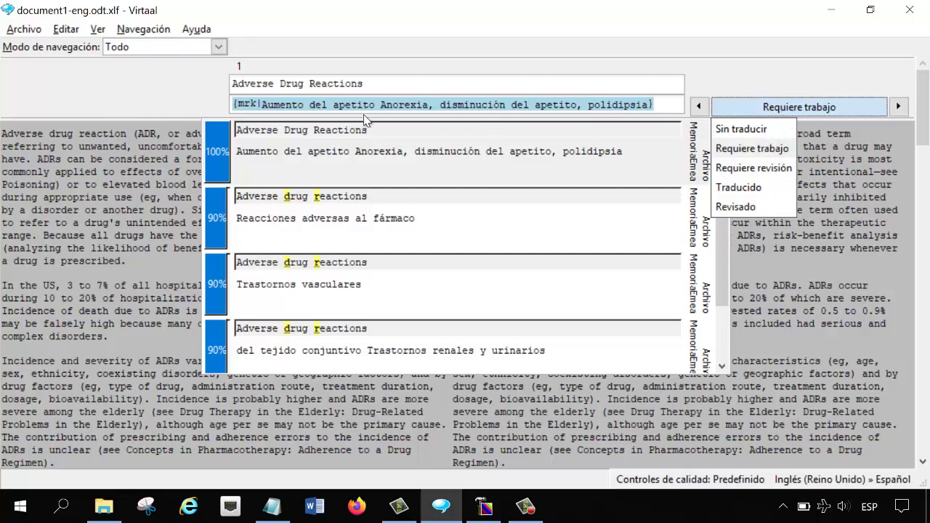
left_click(268, 108)
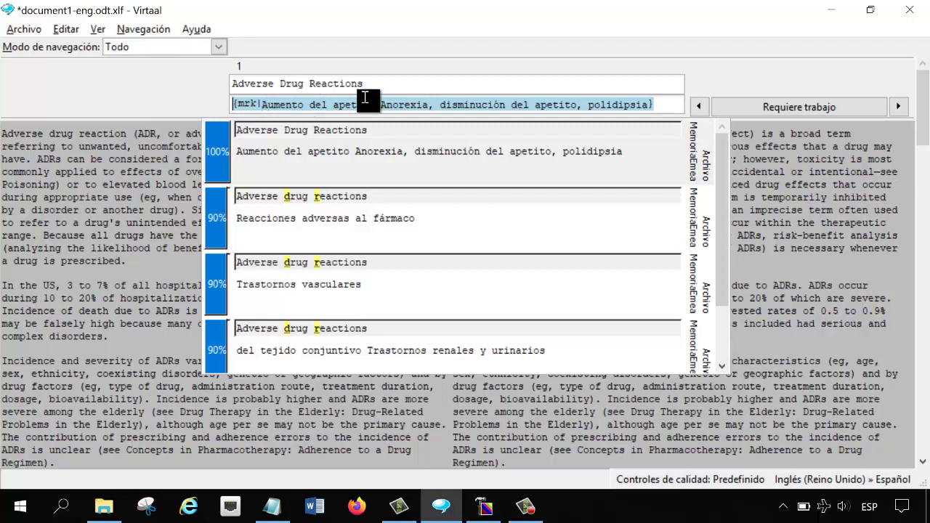
key("Delete")
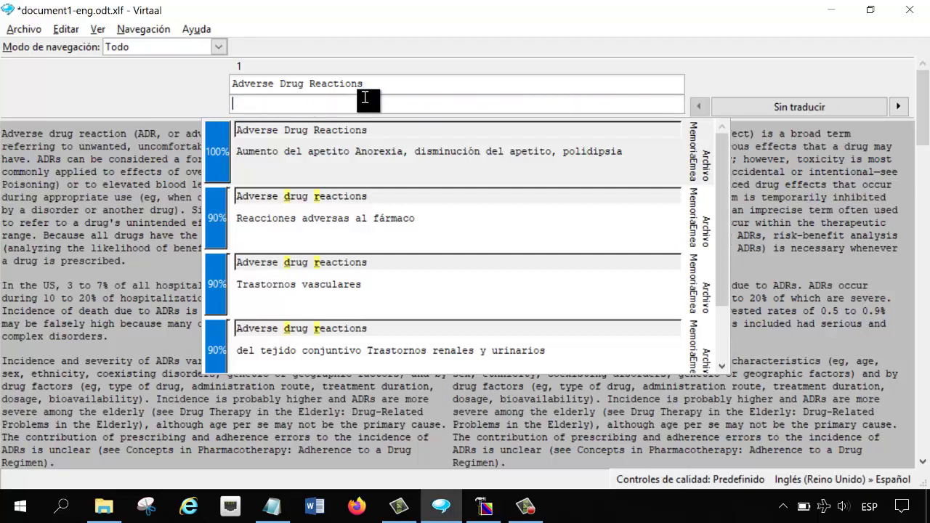
left_click(65, 29)
left_click(93, 136)
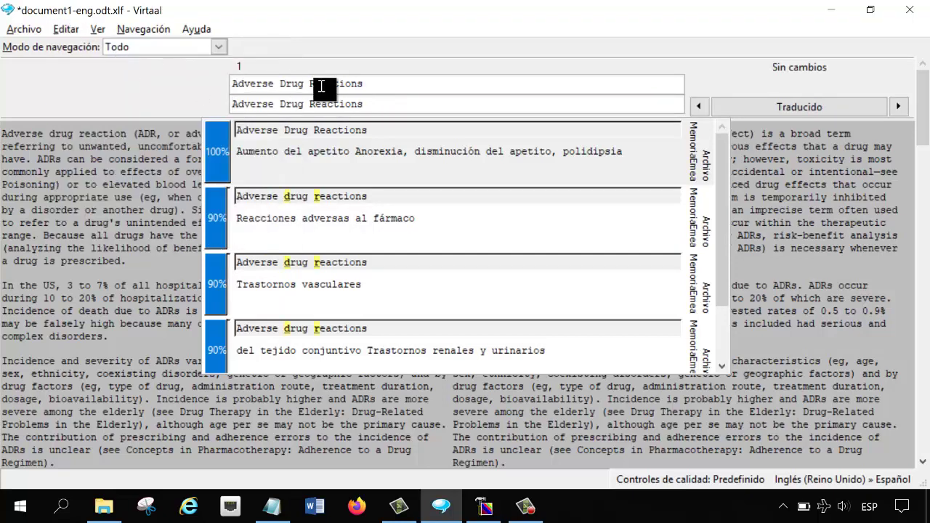
left_click(58, 33)
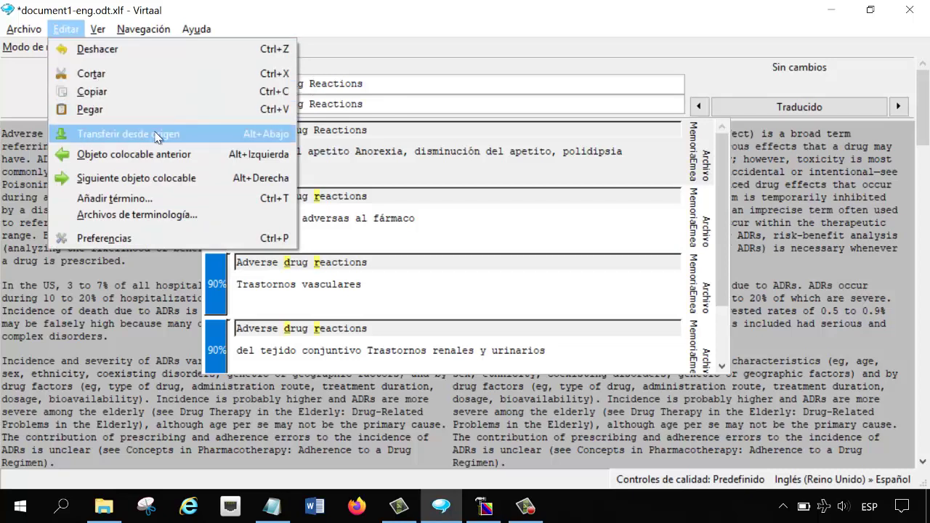
left_click(407, 93)
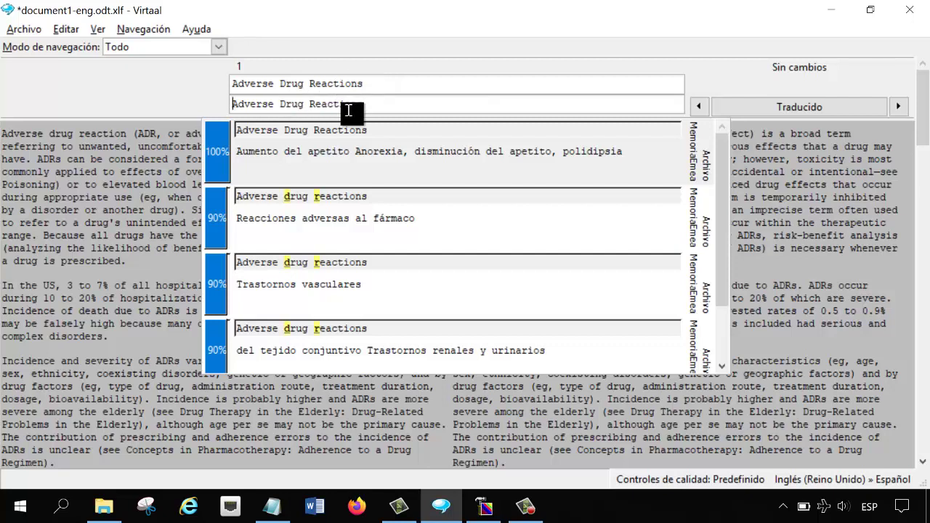
left_click(69, 30)
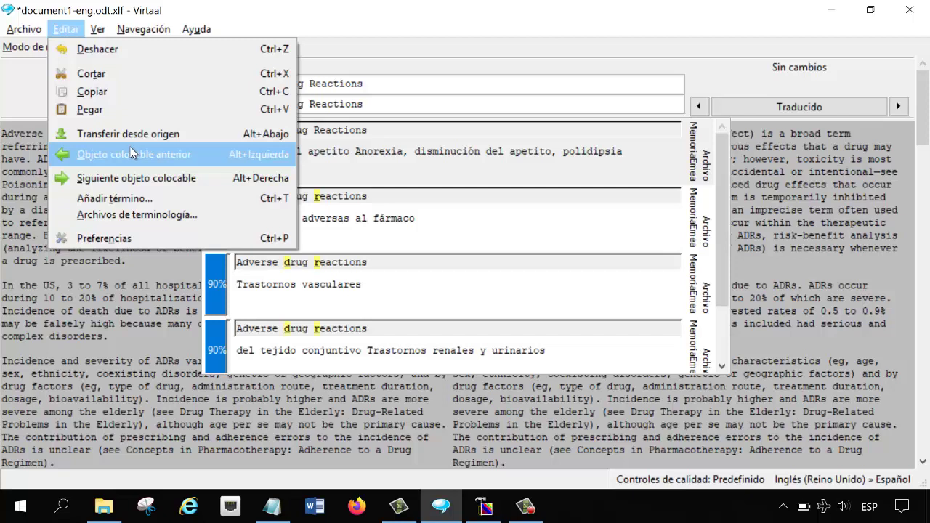
left_click(336, 161)
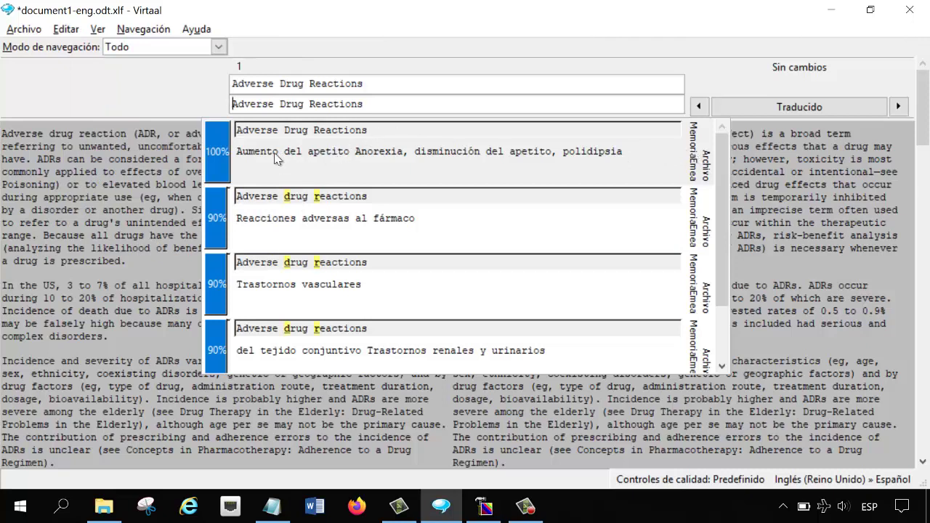
Fill segment 1's target with the MemoriaEmea suggestion "Reacciones adversas al fármaco" and advance to segment 2.
left_click(425, 222)
double_click(288, 231)
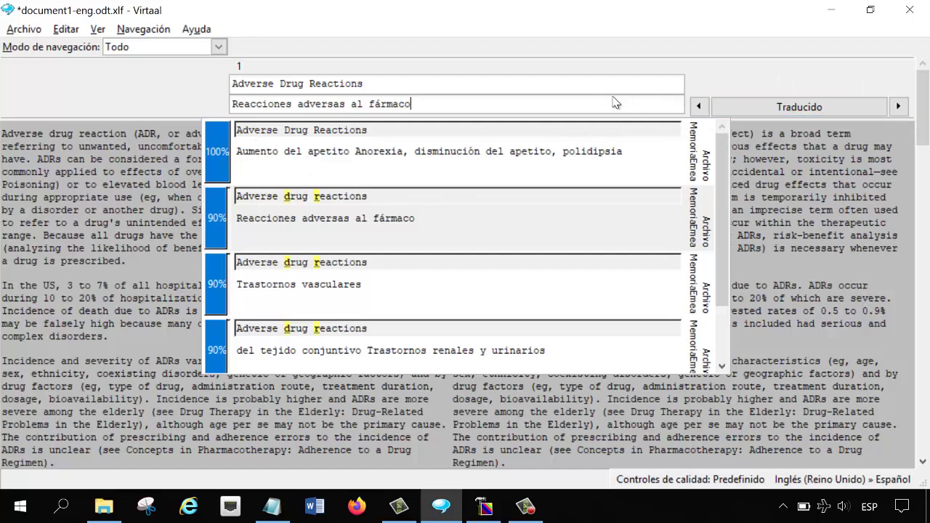
key("Return")
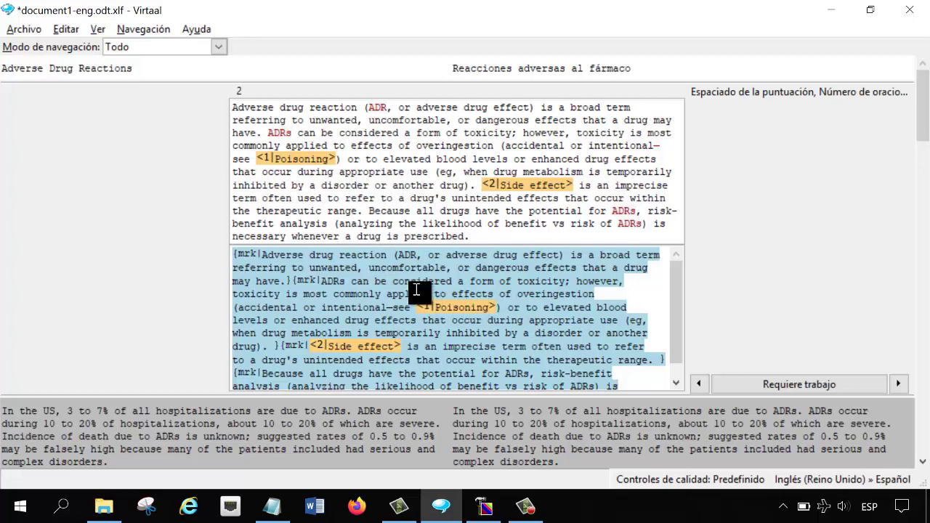
Set the status of segment 2 to "Requiere revisión" and advance to segment 3.
left_click(369, 267)
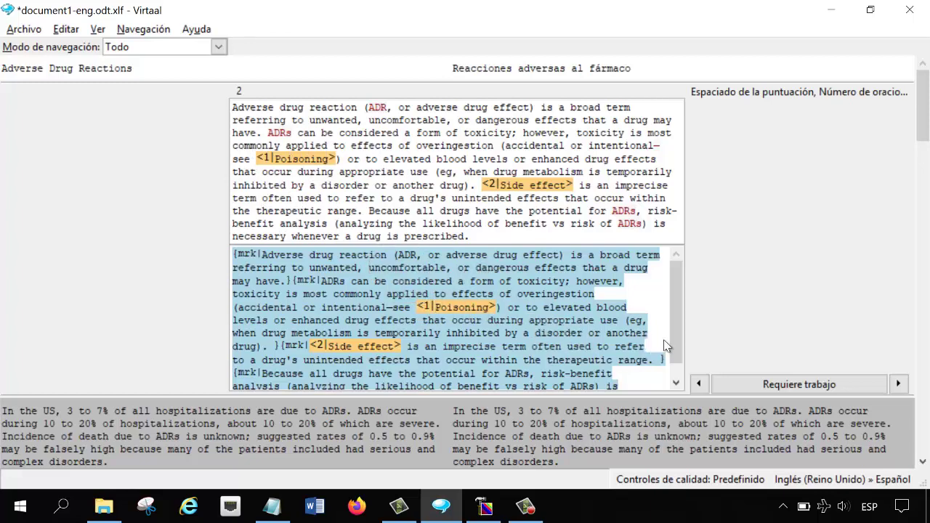
scroll(725, 339, "down", 1)
scroll(656, 275, "up", 1)
left_click(823, 387)
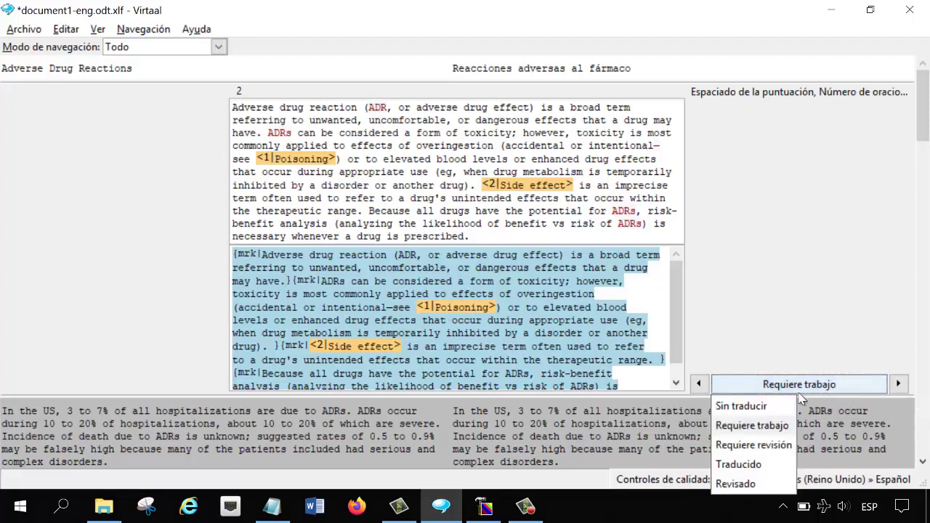
left_click(749, 446)
left_click(814, 390)
left_click(814, 391)
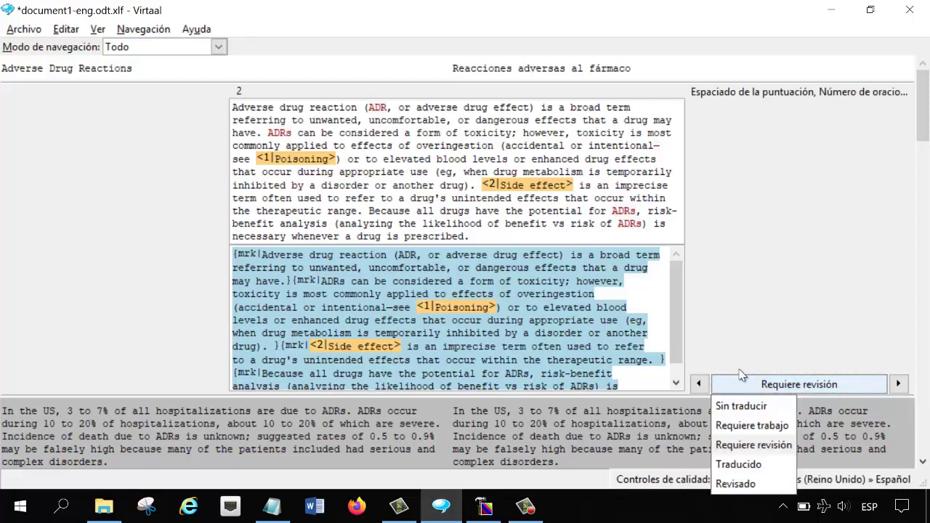
left_click(573, 346)
key("Return")
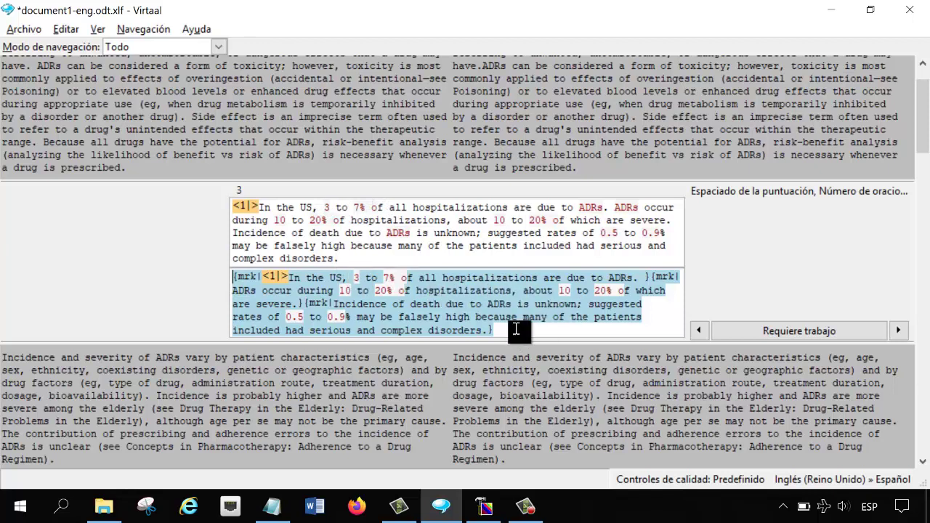
Replace segment 3's prefilled target text with a Spanish translation beginning "En los Estados Unidos,".
left_click_drag(501, 330, 240, 277)
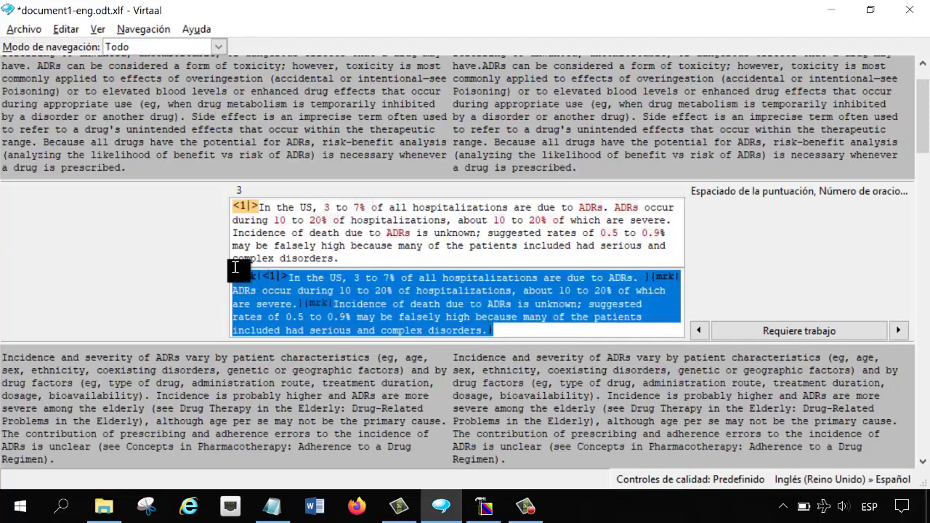
key("Delete")
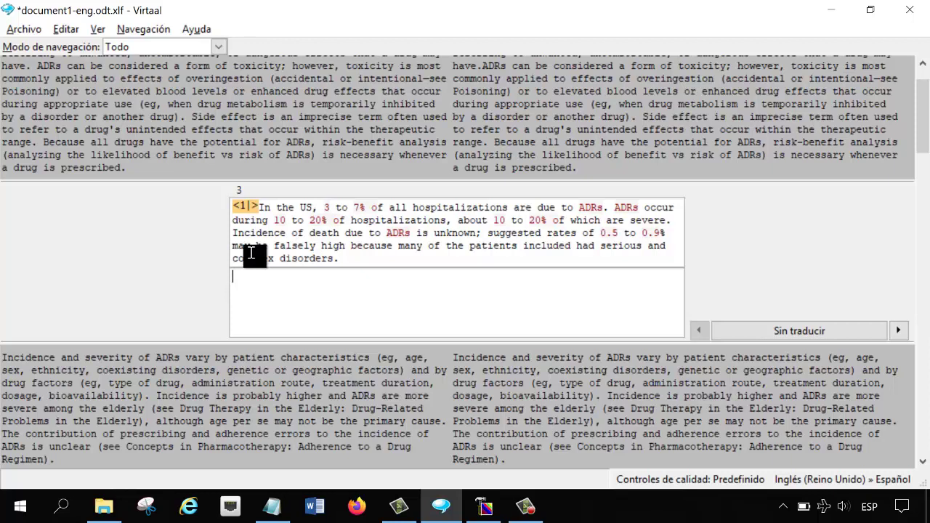
type("En los Estados Unidos,")
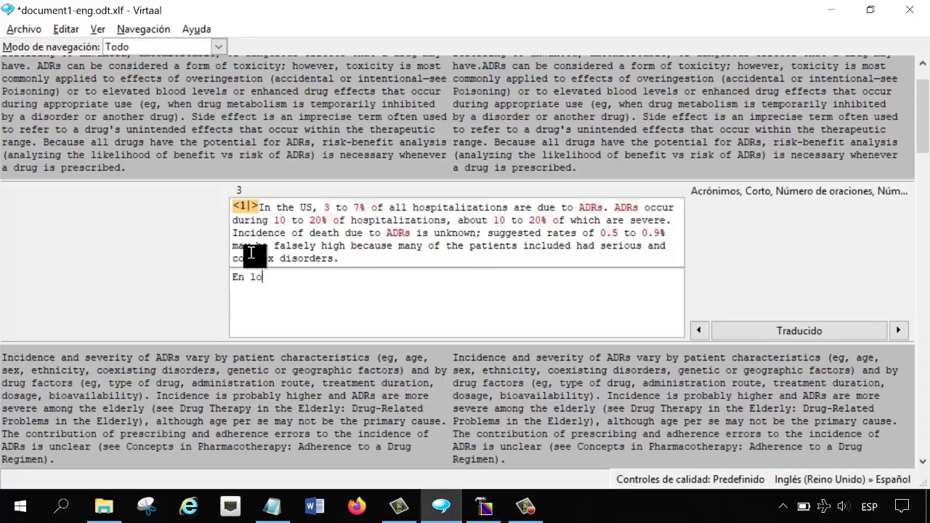